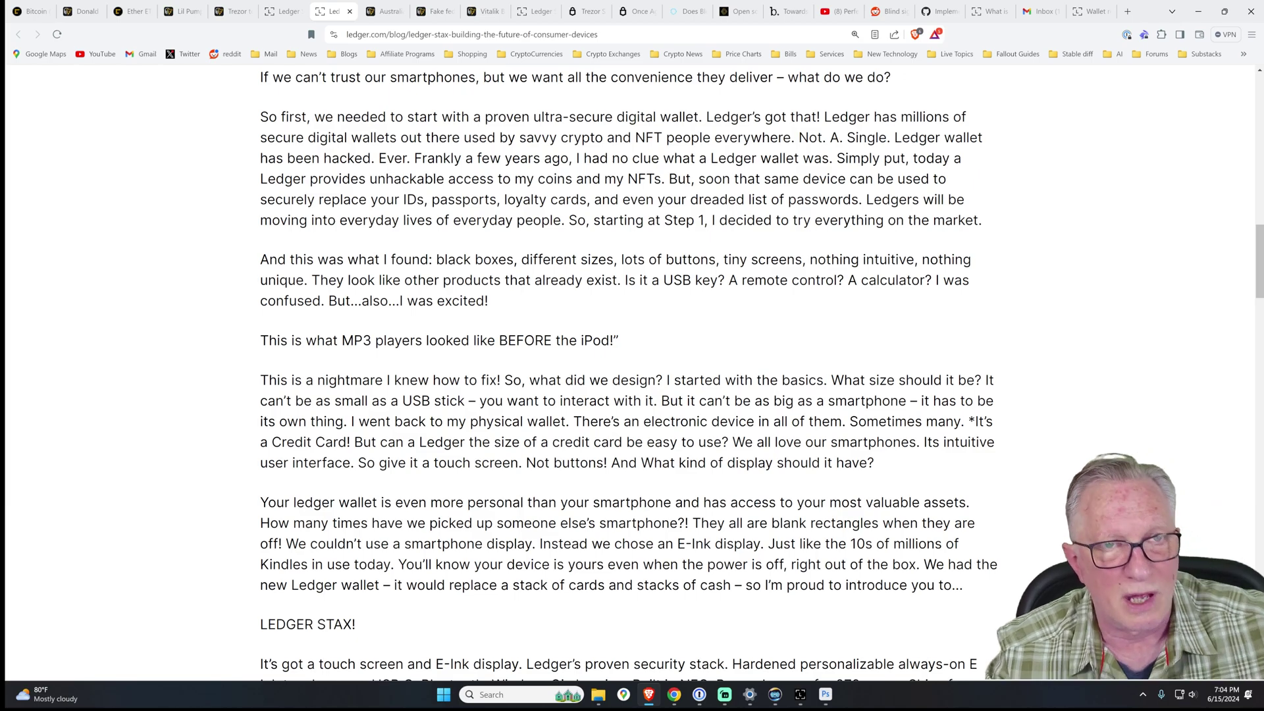
# Close the blog window, review Bitcoin Main, and swap in the recipient's Ledger Live data folder.
pyautogui.click(1198, 11)
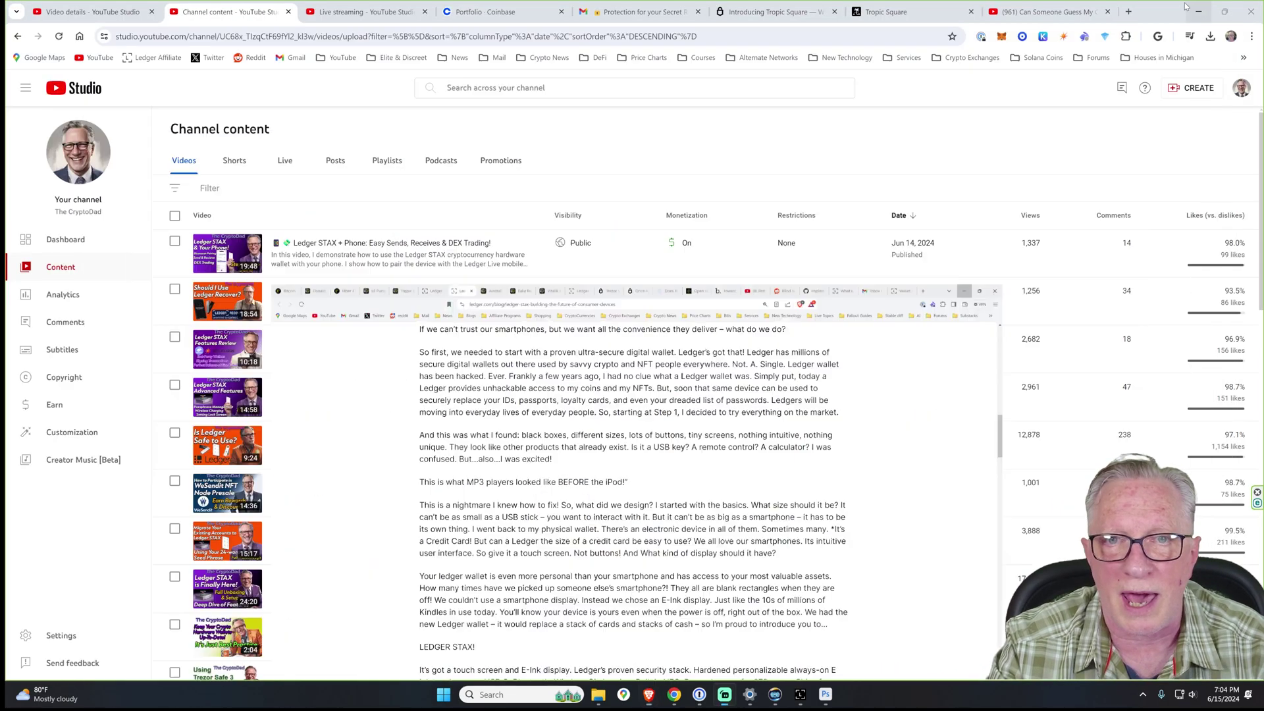
pyautogui.click(800, 694)
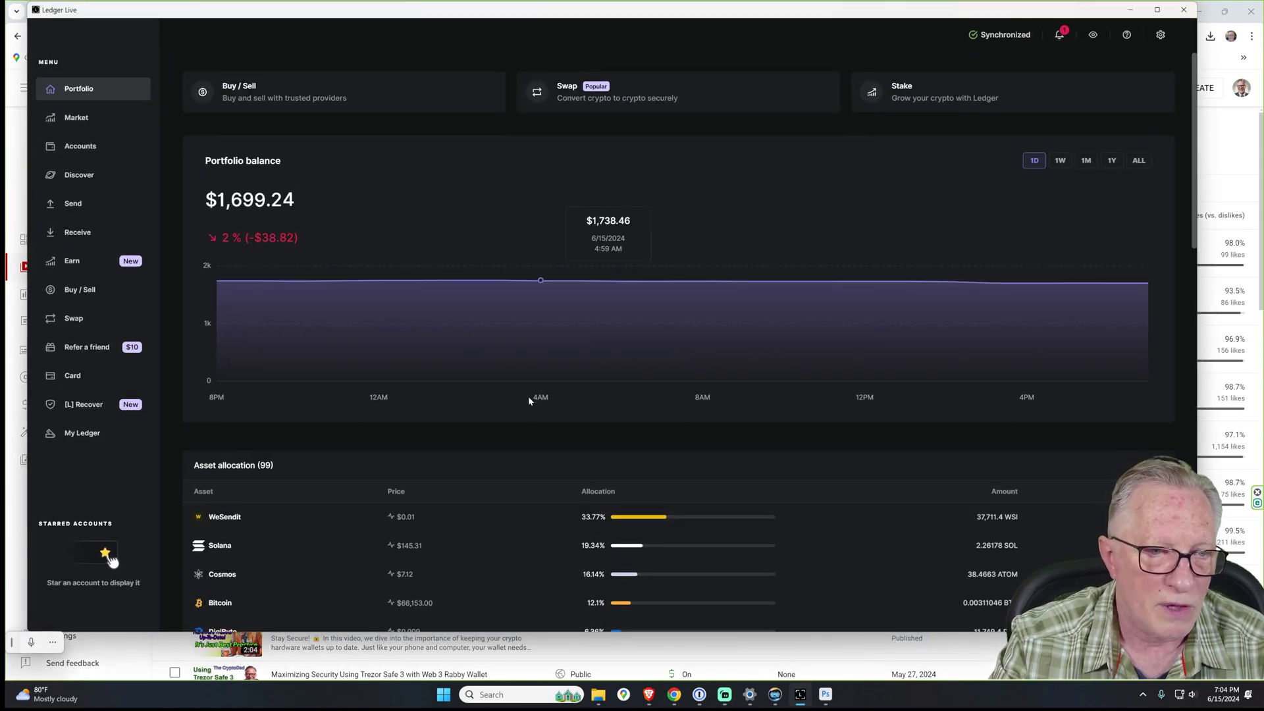
pyautogui.scroll(-3, 270, 432)
pyautogui.click(386, 425)
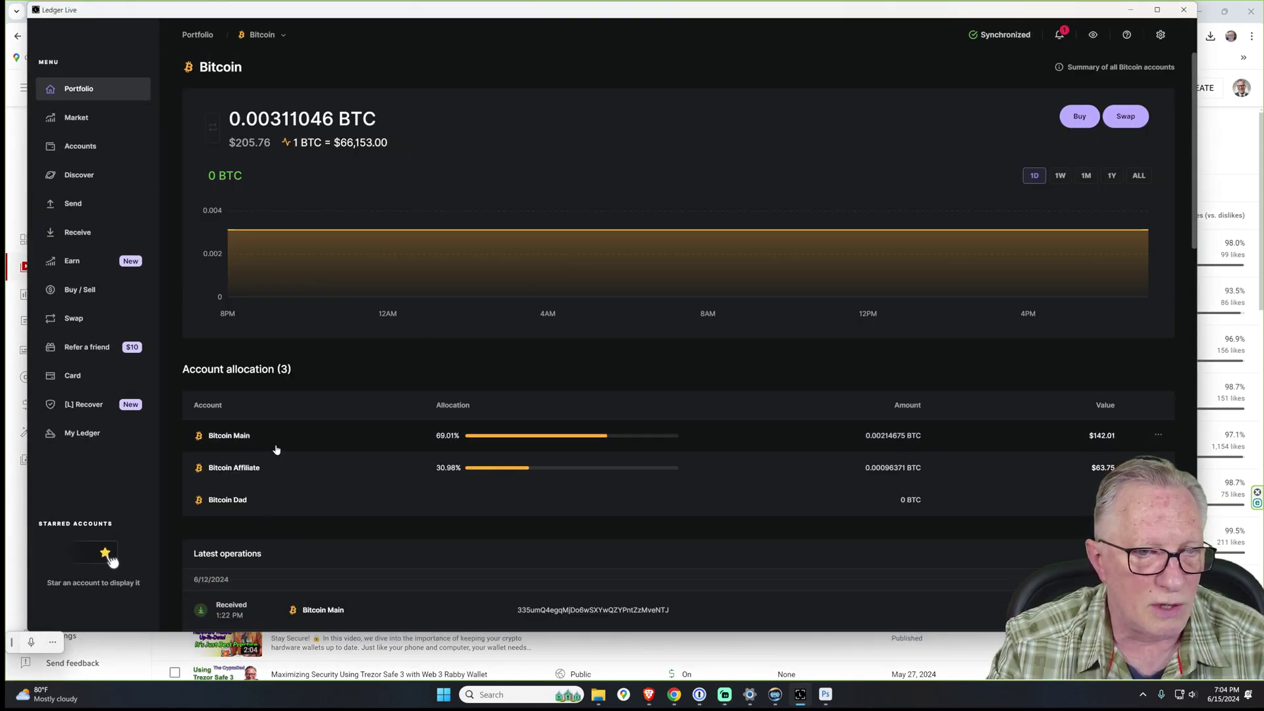
pyautogui.click(528, 436)
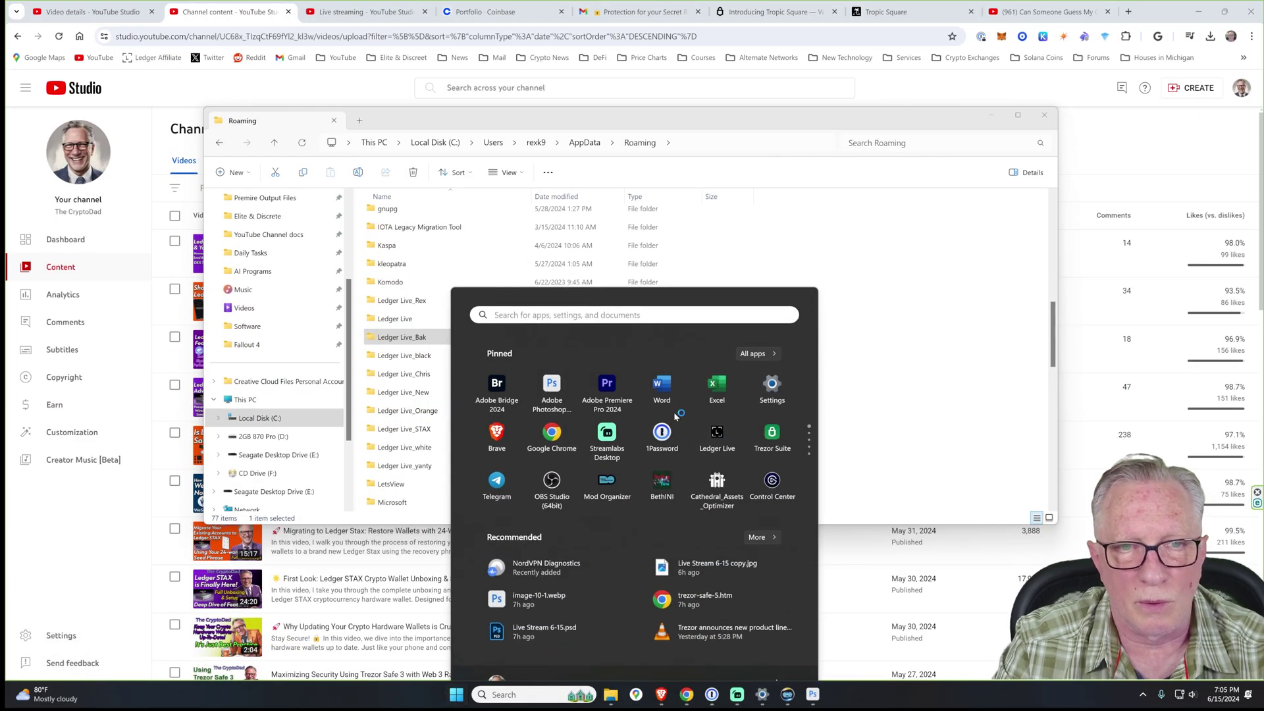
pyautogui.click(511, 277)
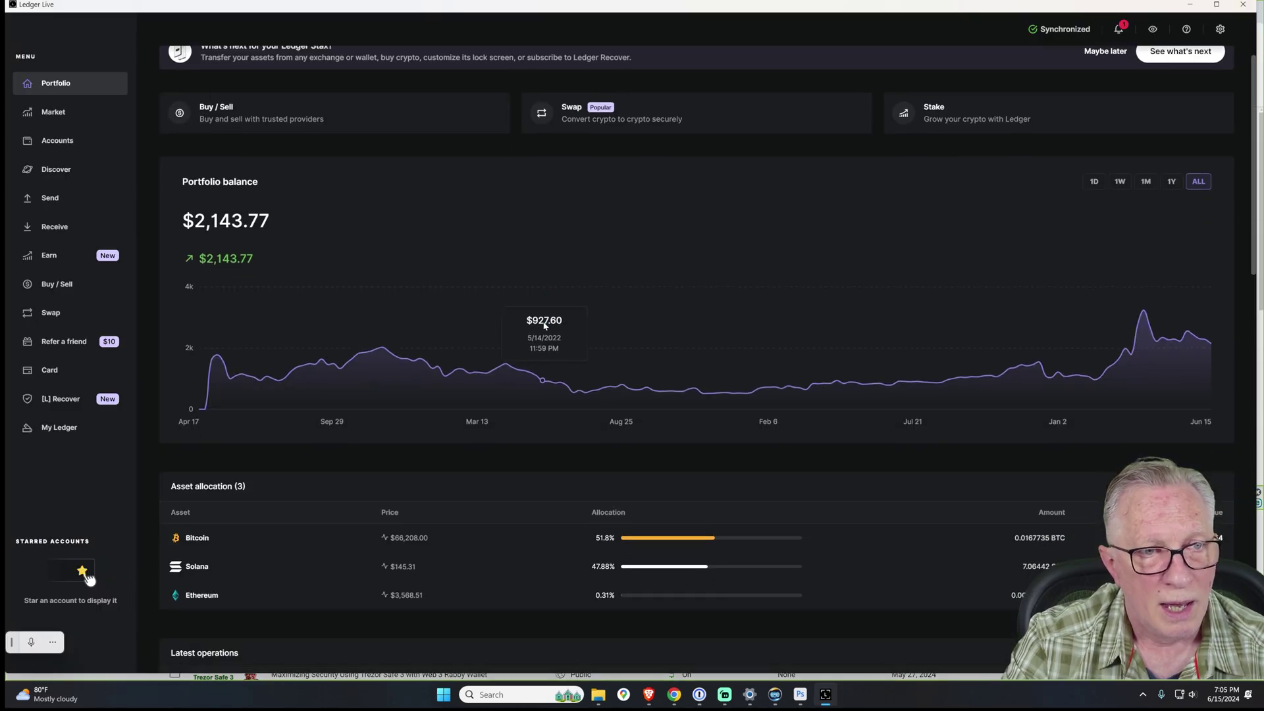
pyautogui.scroll(-1, 536, 316)
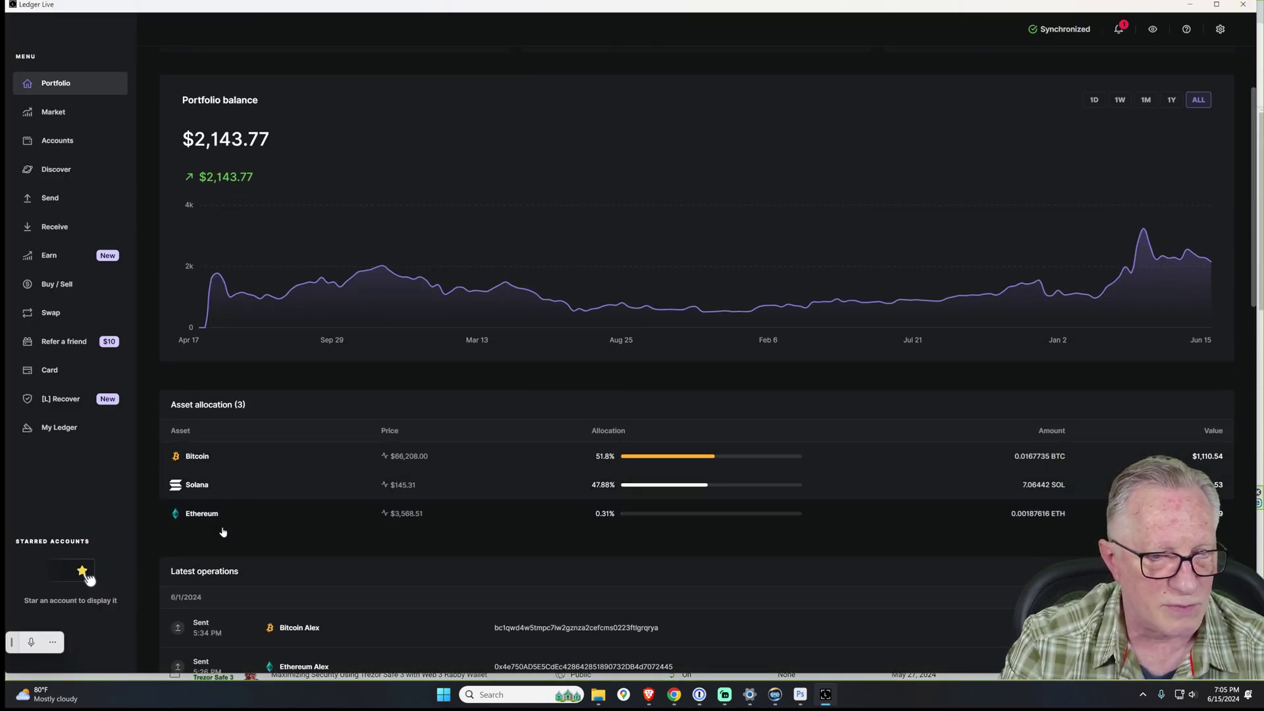
# Scroll through the recipient's $2,143.77 portfolio, then close and relaunch Ledger Live with the original data.
pyautogui.scroll(-1, 238, 514)
pyautogui.scroll(-1, 239, 515)
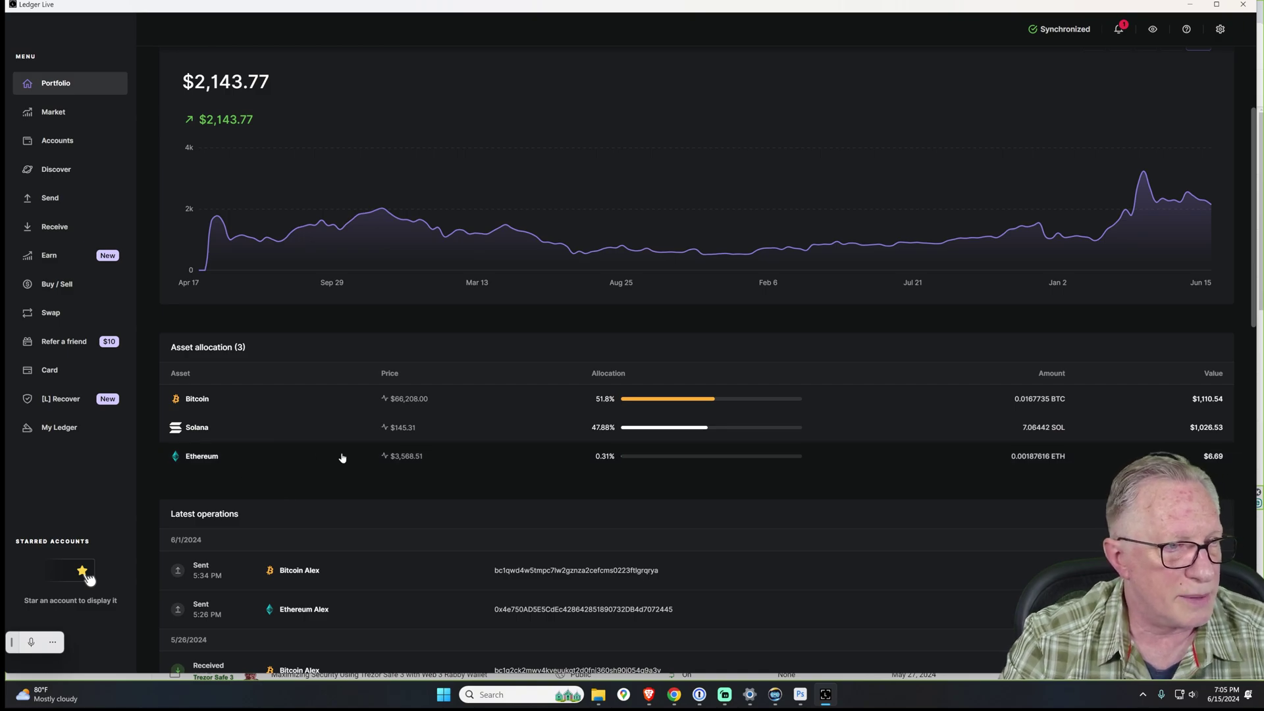
pyautogui.scroll(2, 355, 448)
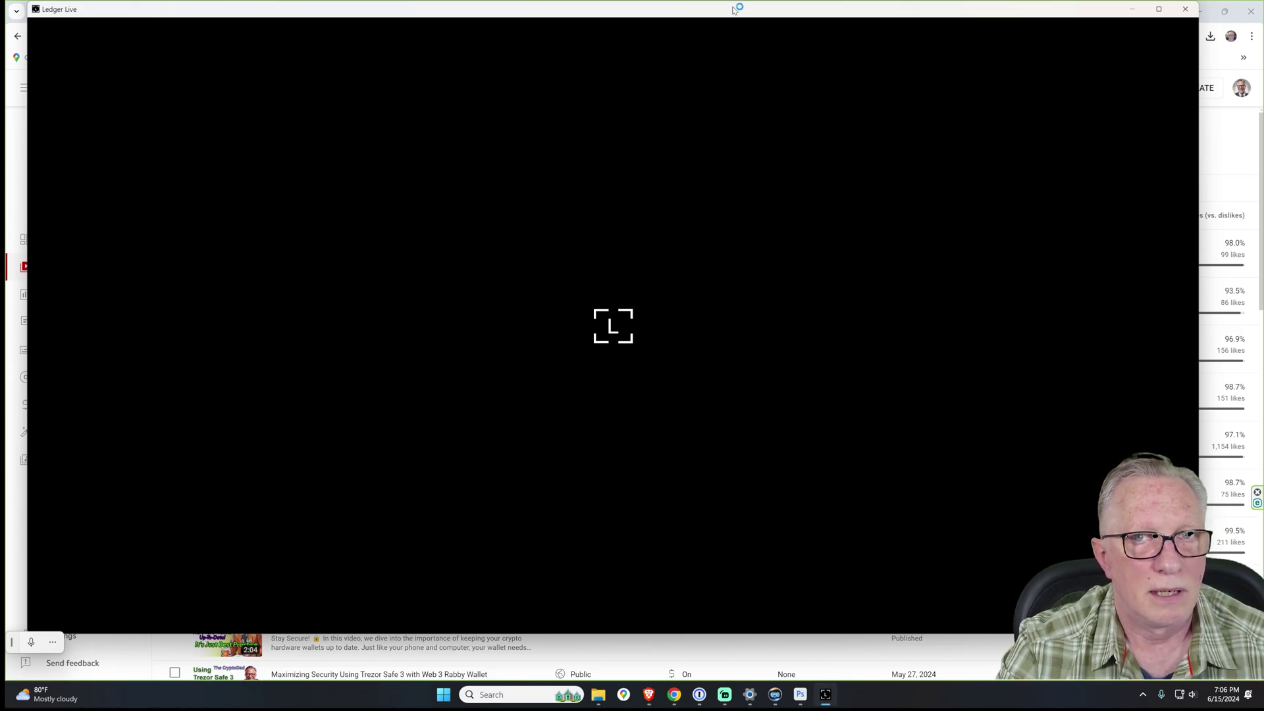
# Reposition and maximize the Ledger Live window while the $1,700.19 portfolio with 99 assets loads.
pyautogui.moveTo(734, 9)
pyautogui.mouseDown()
pyautogui.moveTo(742, 26)
pyautogui.moveTo(724, 31)
pyautogui.mouseUp()
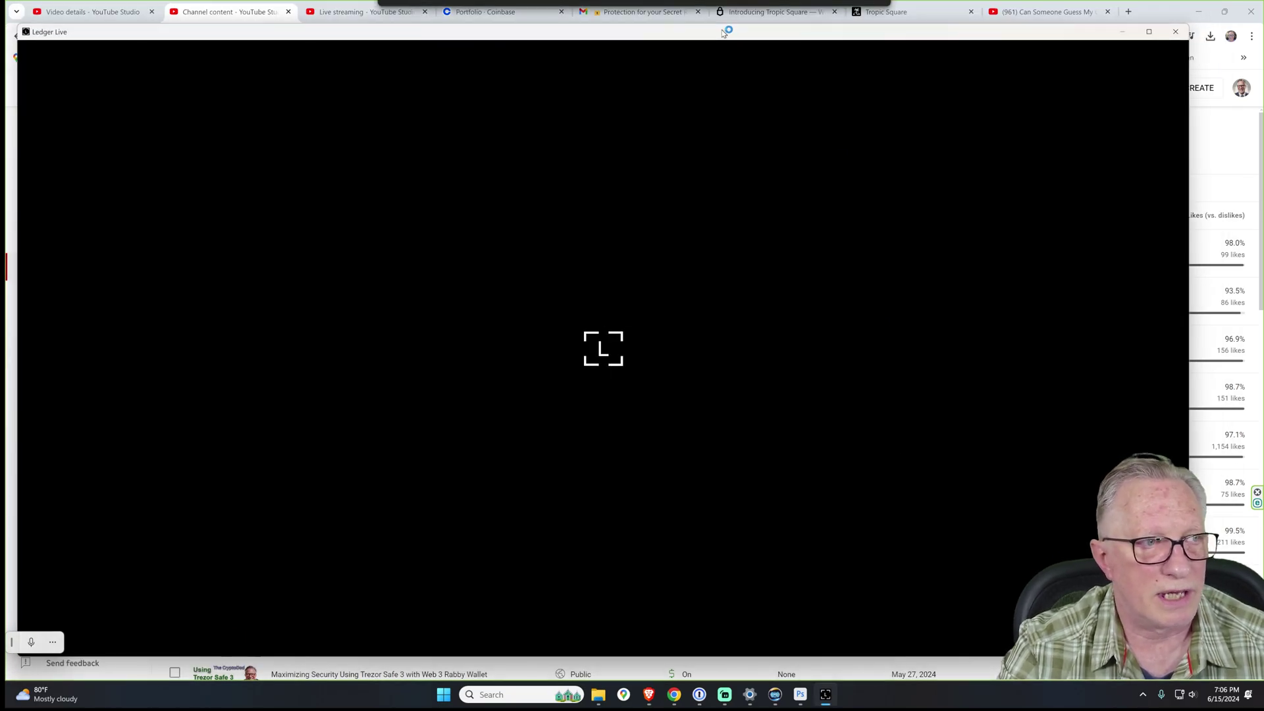
pyautogui.click(1149, 32)
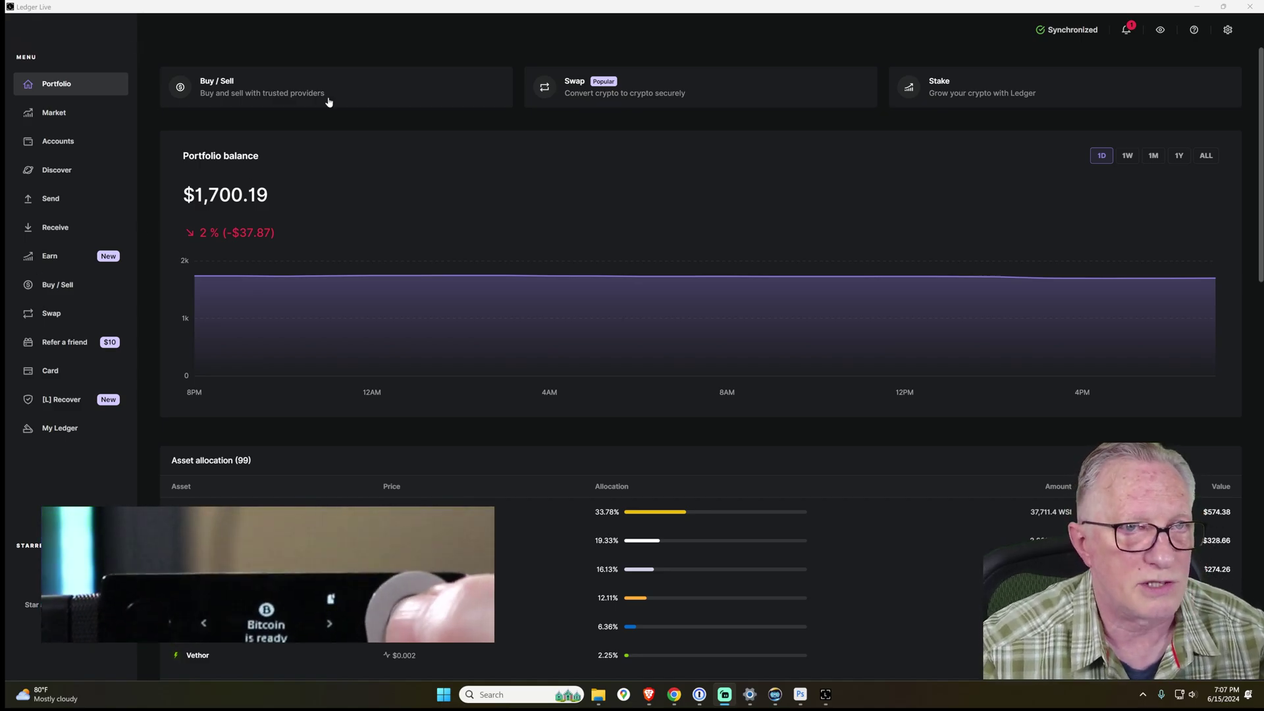
pyautogui.moveTo(416, 12); pyautogui.dragTo(431, 23)
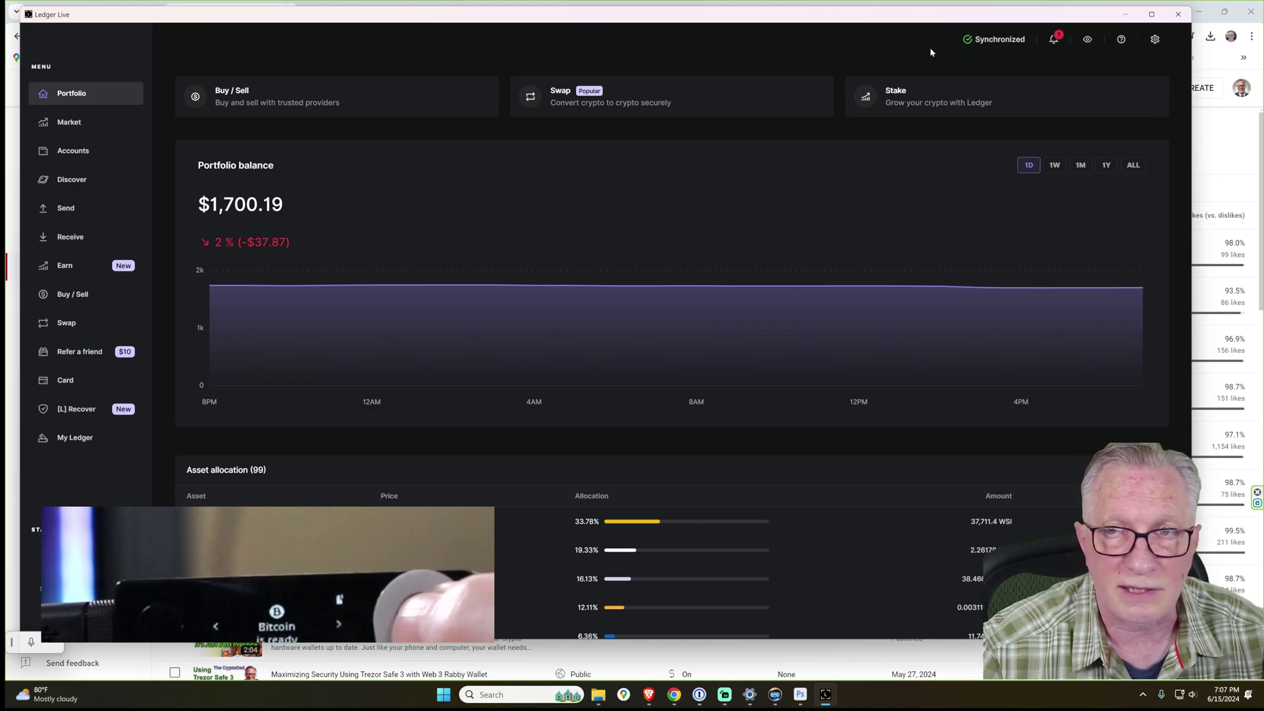
# Maximize the window and start adding a Bitcoin (BTC) account from the Accounts page.
pyautogui.click(1151, 14)
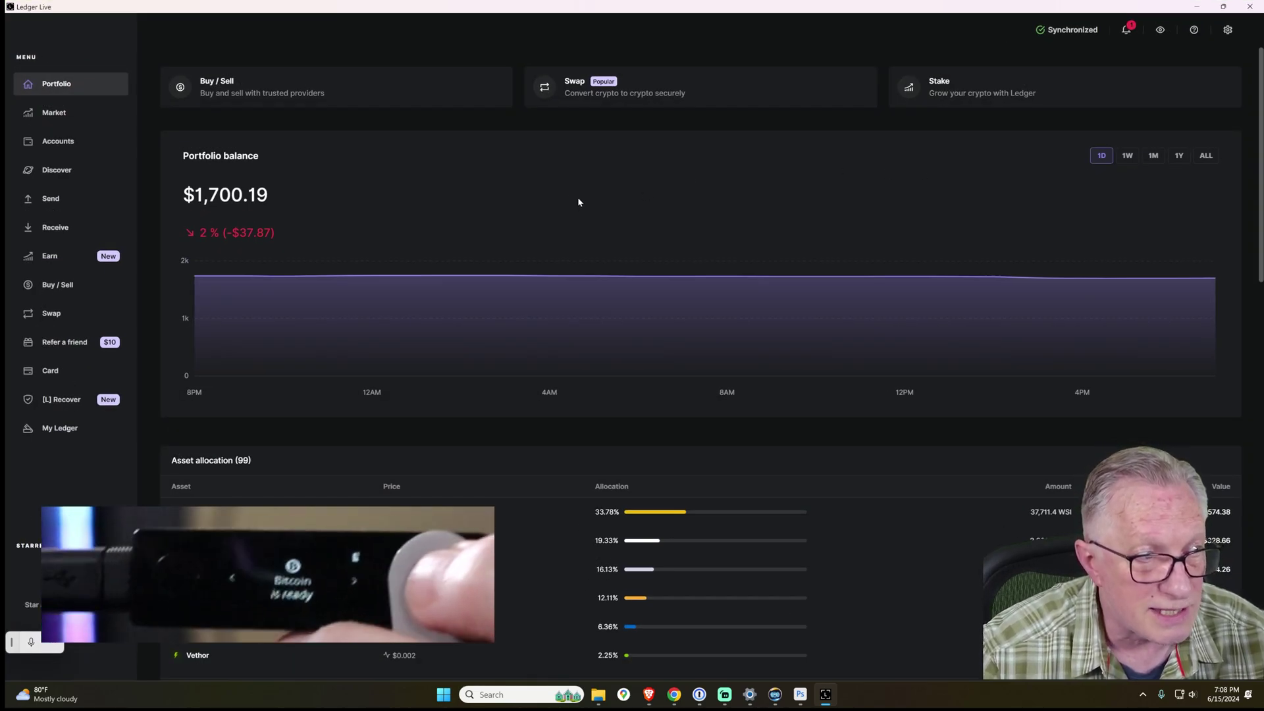
pyautogui.click(57, 142)
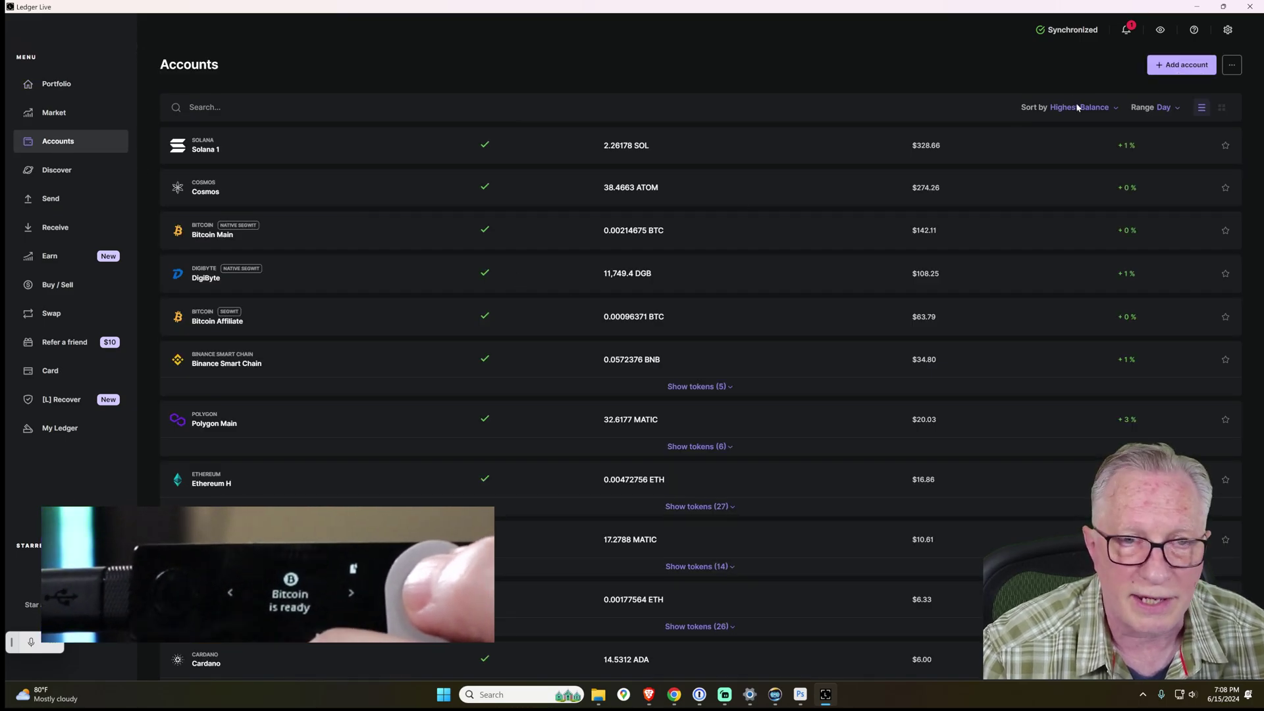
pyautogui.click(1182, 64)
pyautogui.click(748, 371)
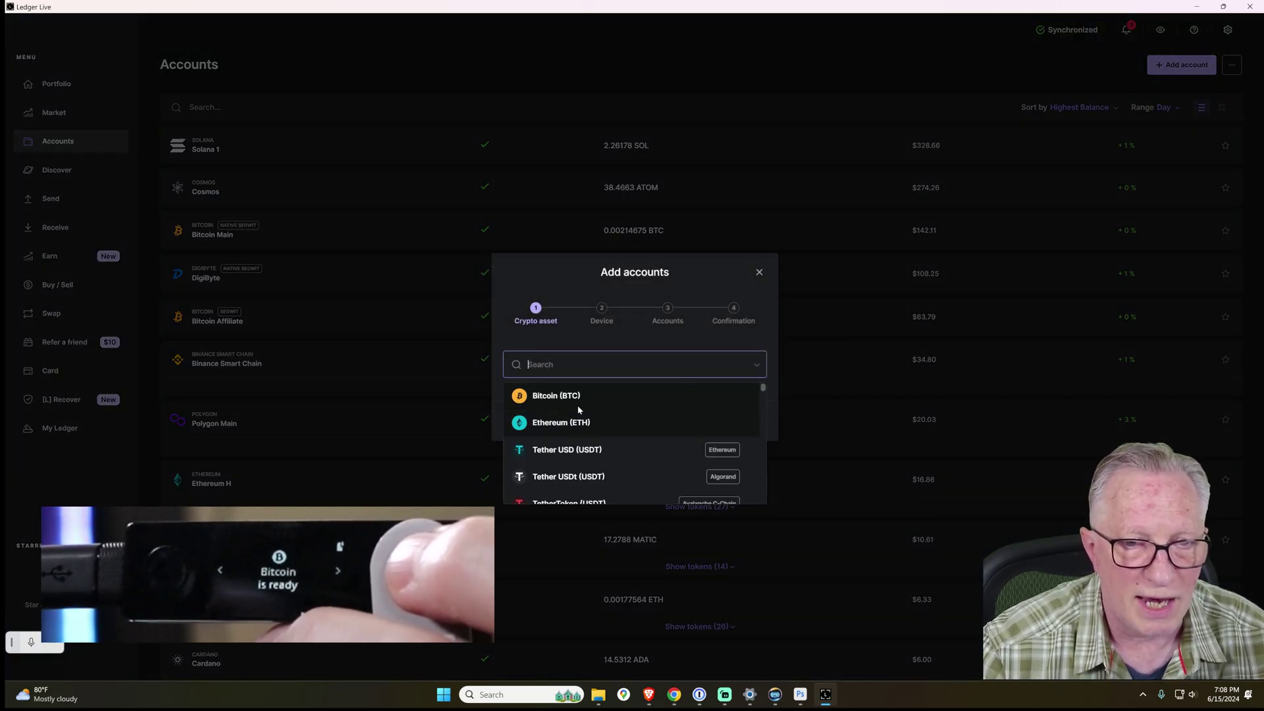
pyautogui.click(580, 400)
pyautogui.click(725, 425)
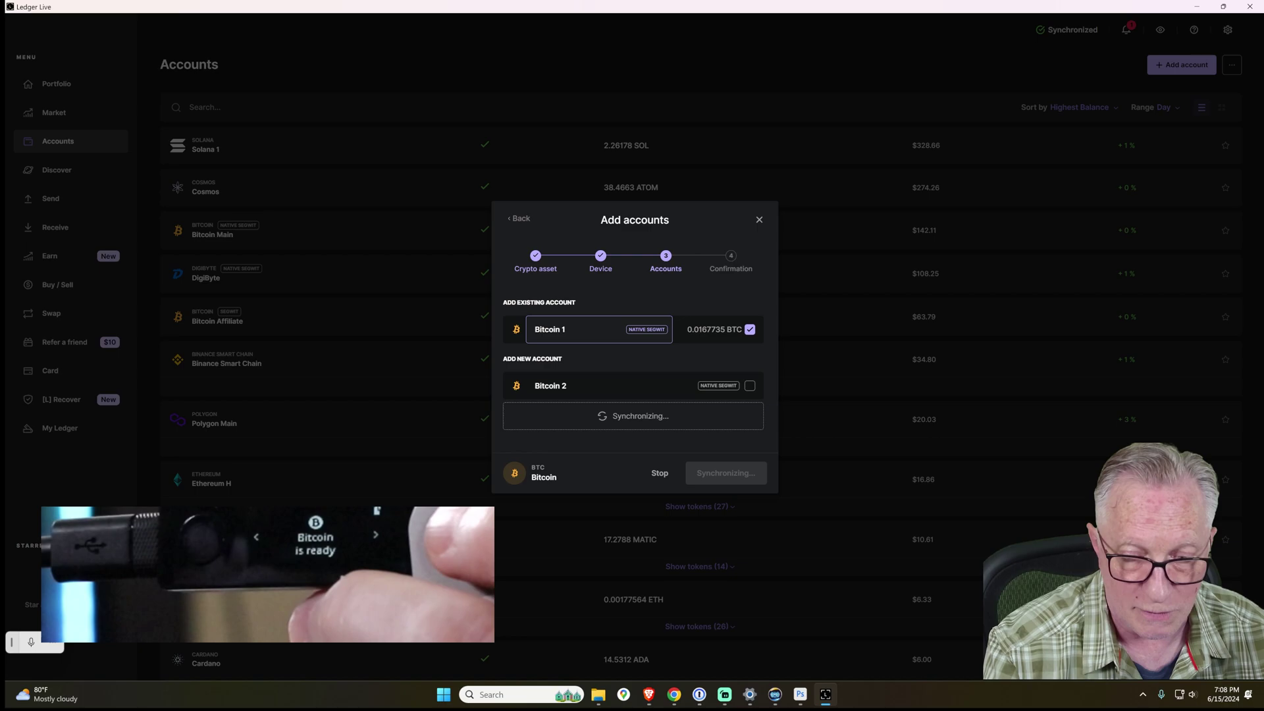
# Rename the found 'Bitcoin 1' account to the owner's name and add it.
pyautogui.press('BackSpace')
pyautogui.write('Alexc')
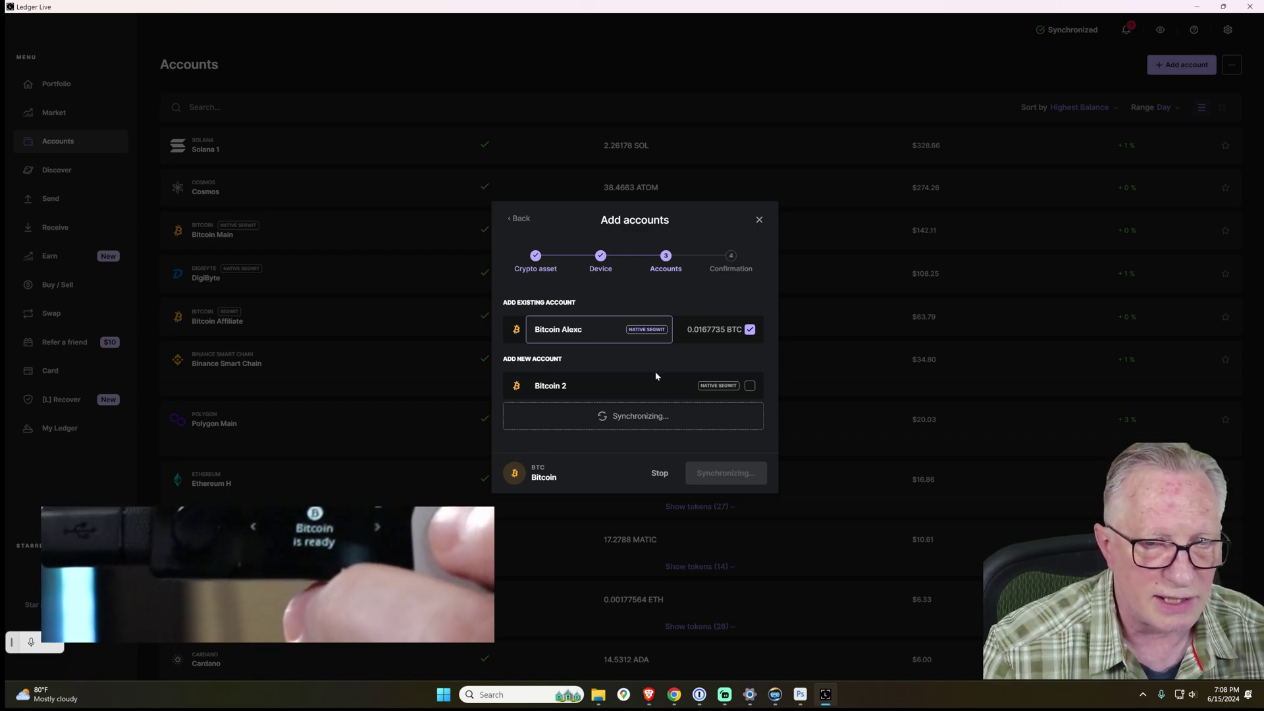
pyautogui.press('BackSpace')
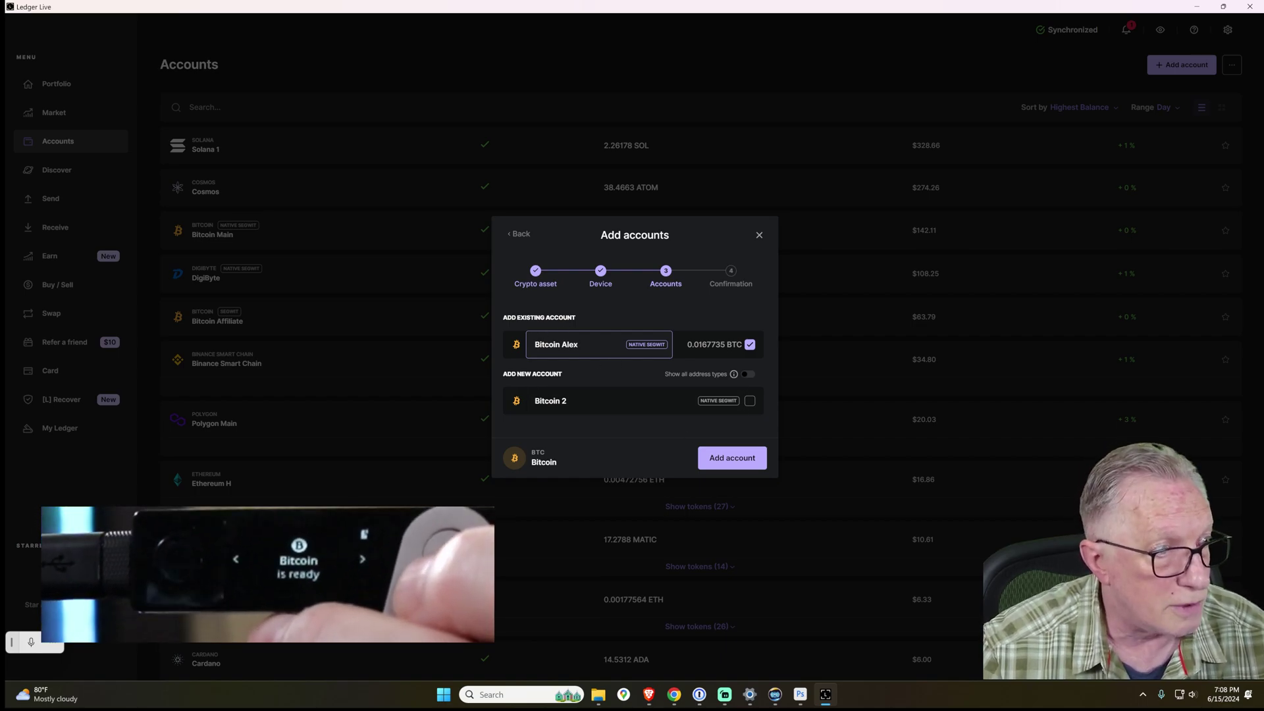
pyautogui.click(731, 461)
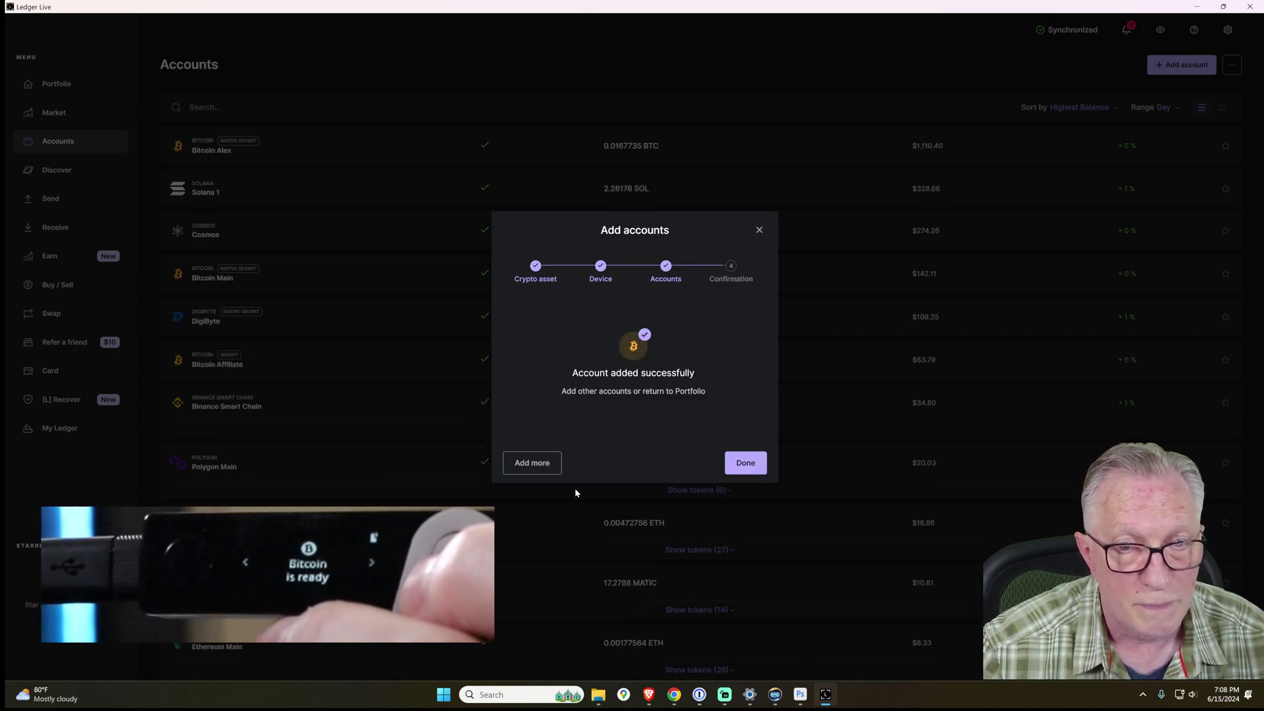
# Close the add-account wizard, glance at Bitcoin Main, then open the newly added recipient account.
pyautogui.click(750, 463)
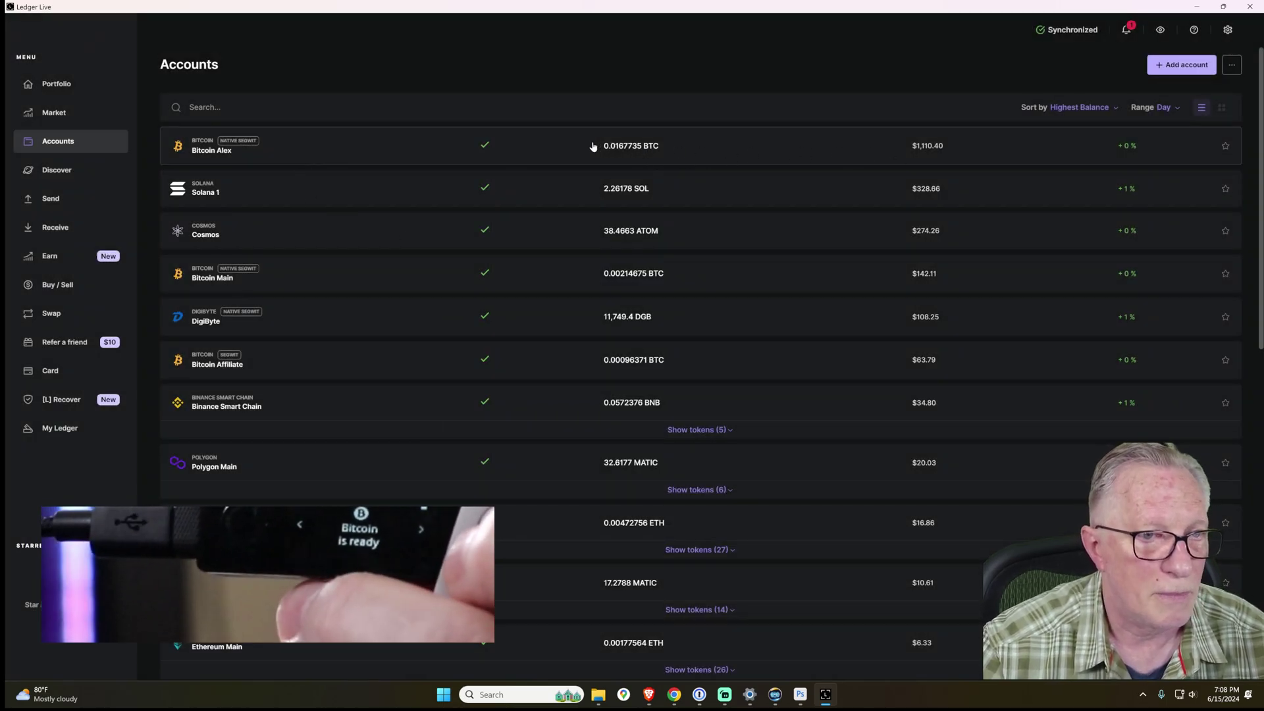
pyautogui.click(625, 277)
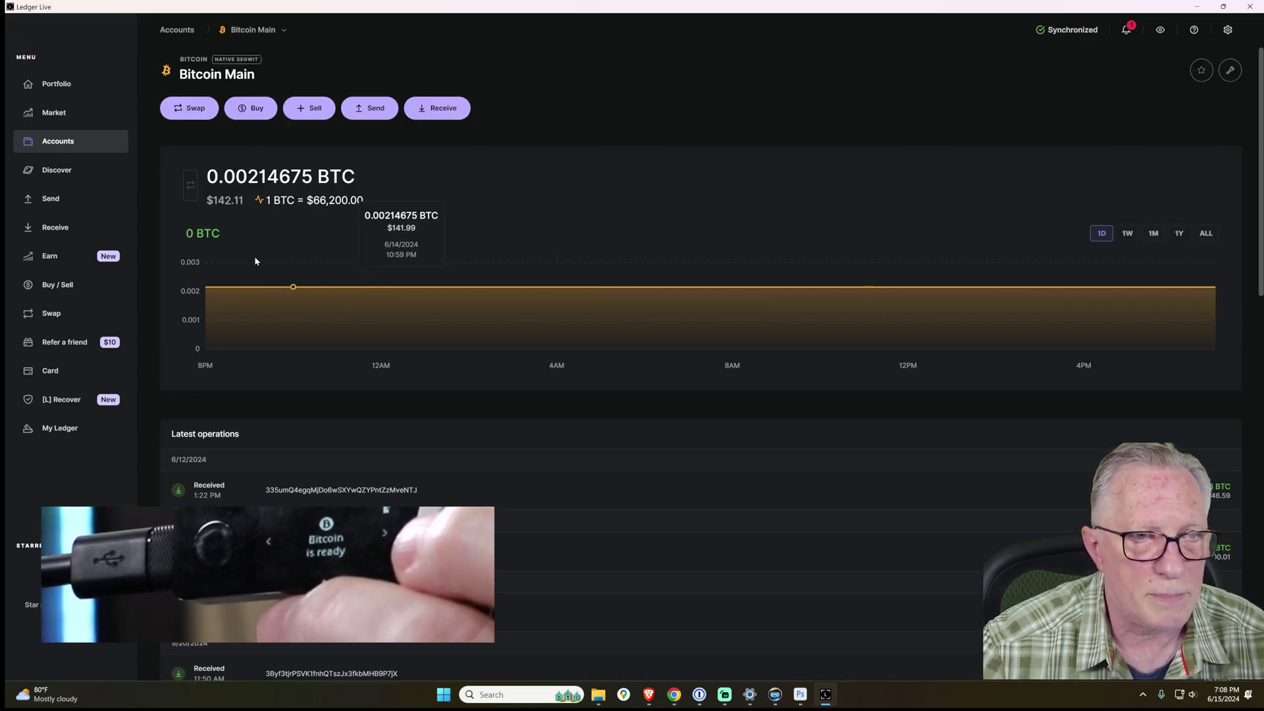
pyautogui.click(60, 141)
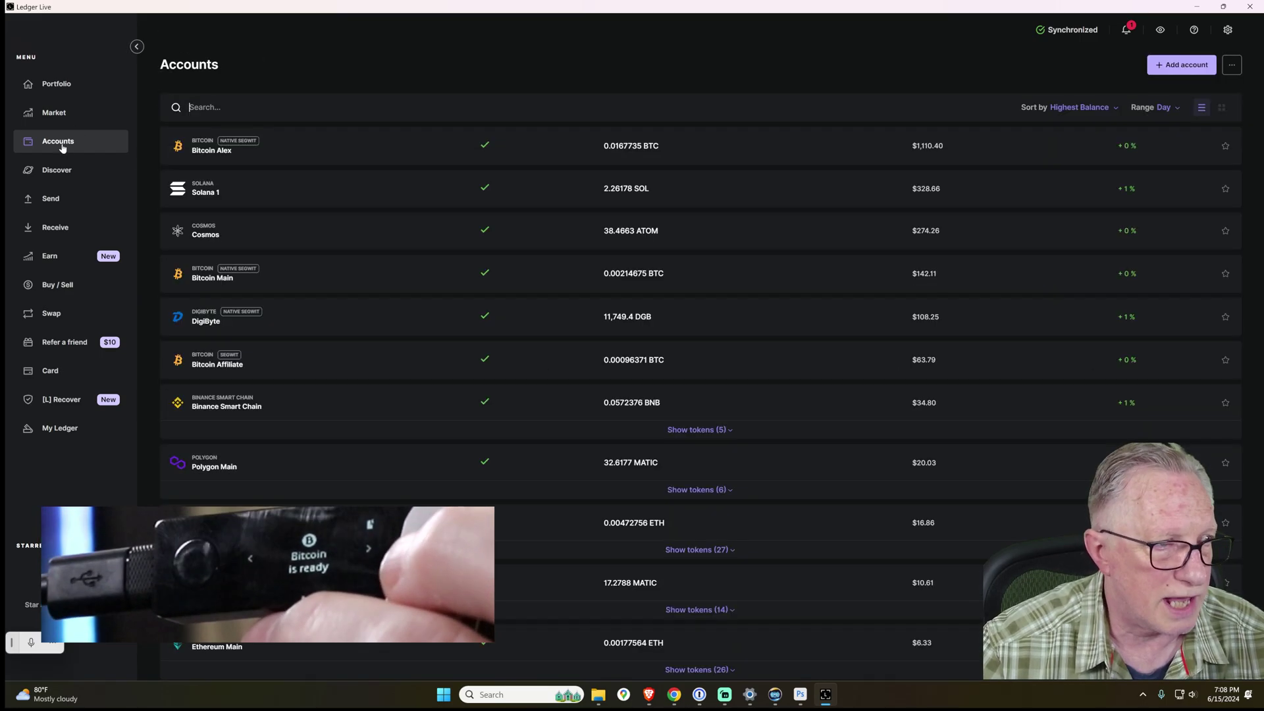
pyautogui.click(633, 151)
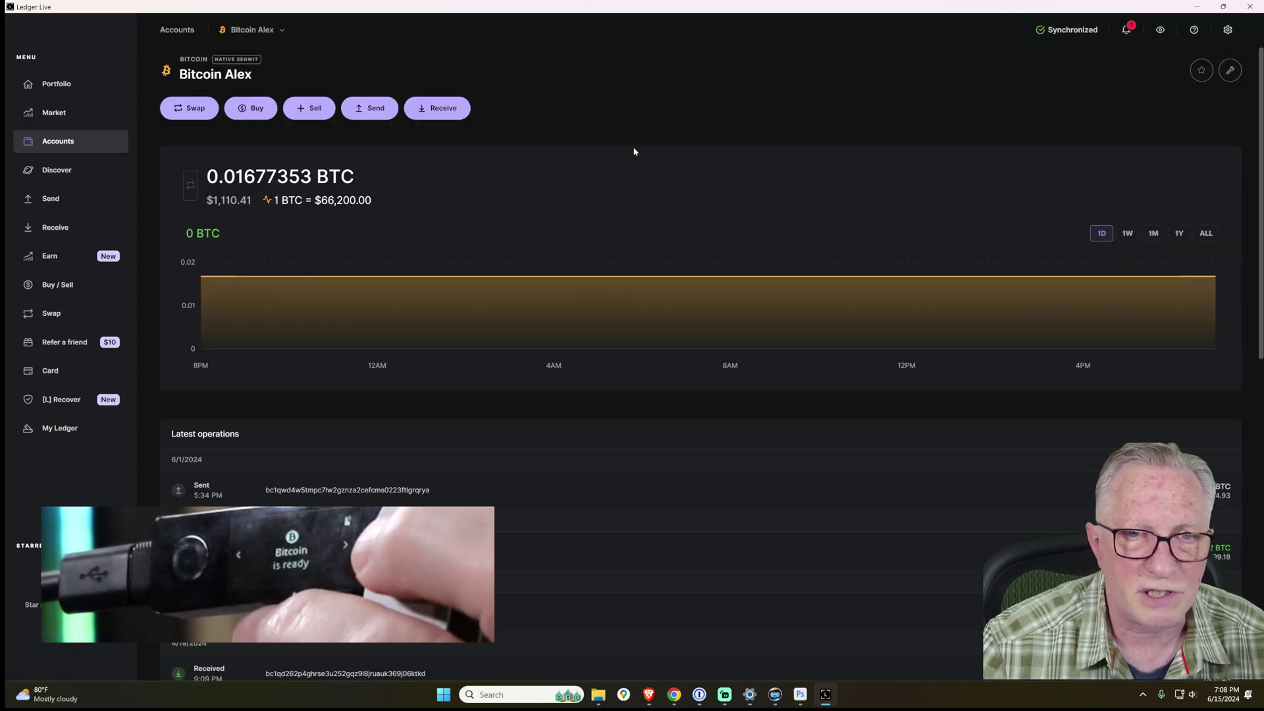
# Request a receive address for the recipient's Bitcoin account, verify it on the device and copy it.
pyautogui.click(437, 108)
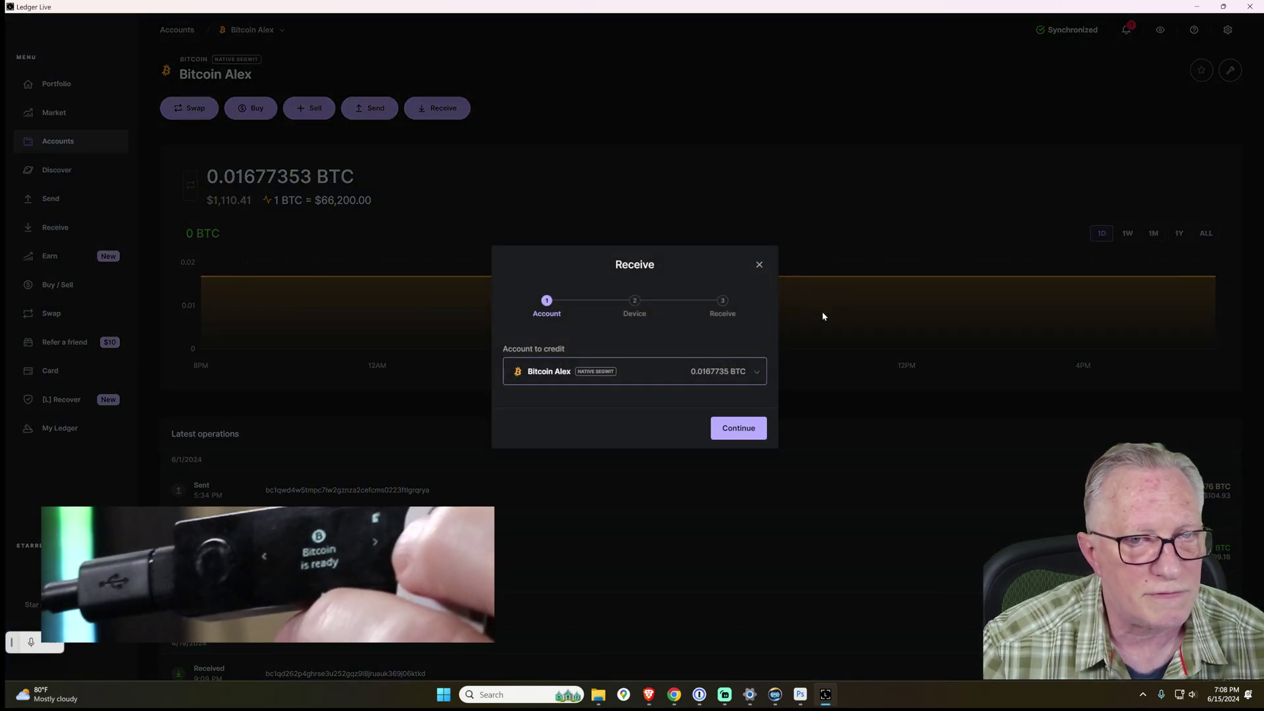
pyautogui.click(736, 433)
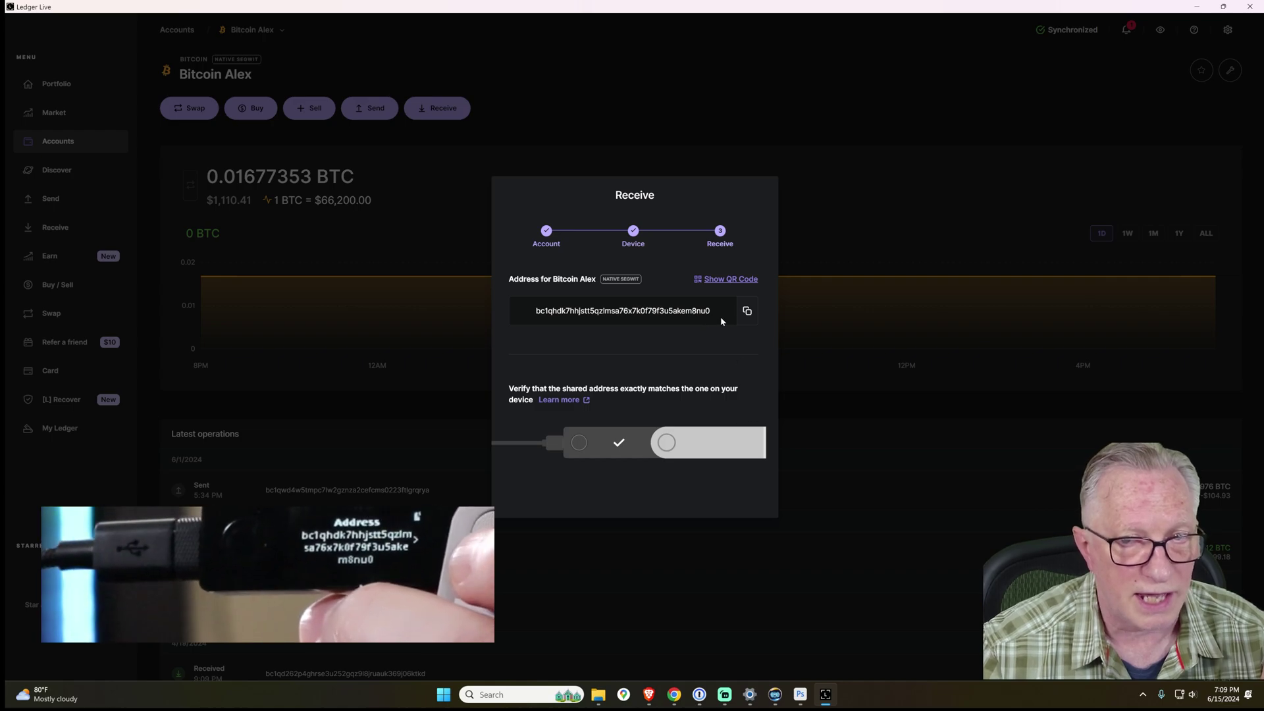
pyautogui.click(747, 311)
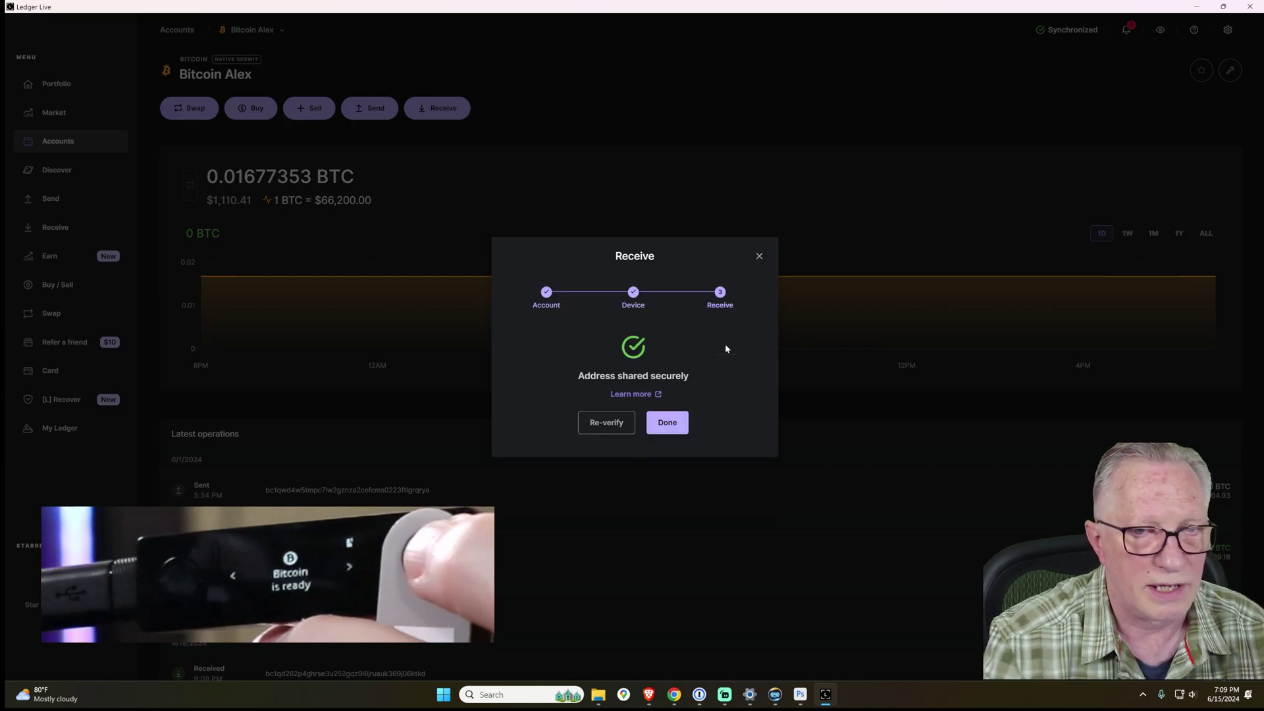
# Close the receive wizard and open the Bitcoin Main account.
pyautogui.click(662, 428)
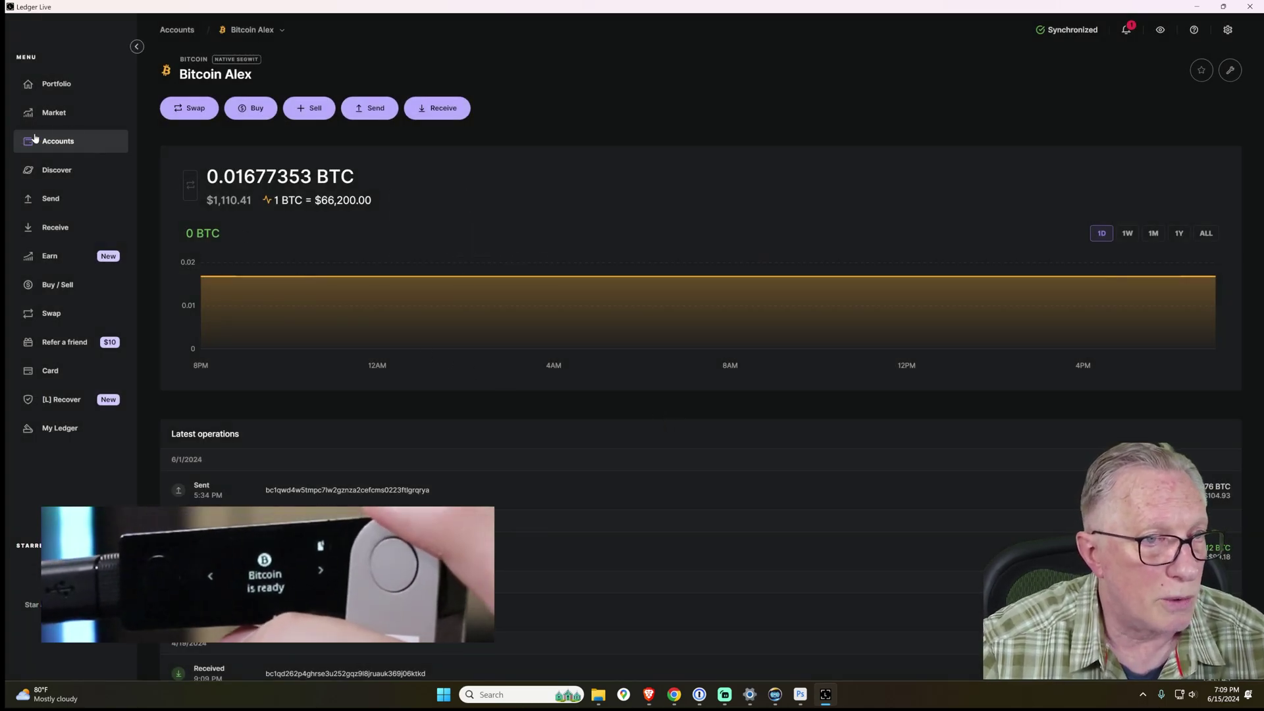
pyautogui.click(55, 142)
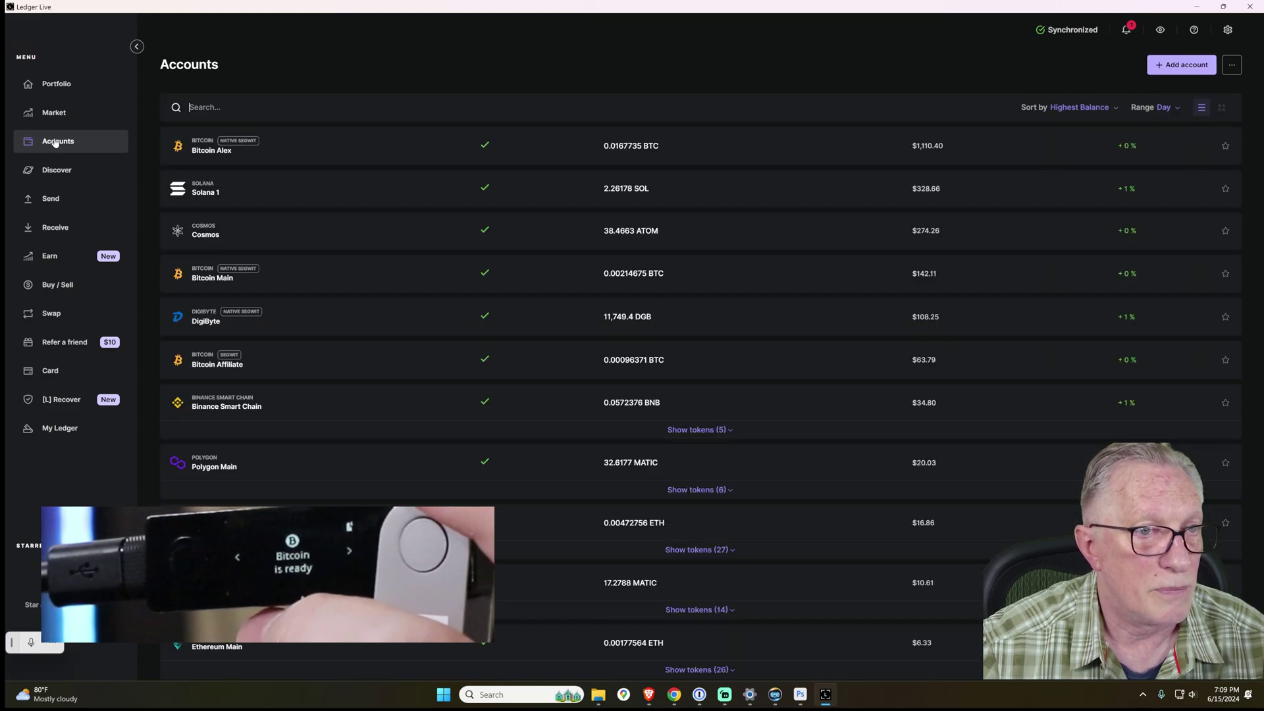
pyautogui.click(350, 280)
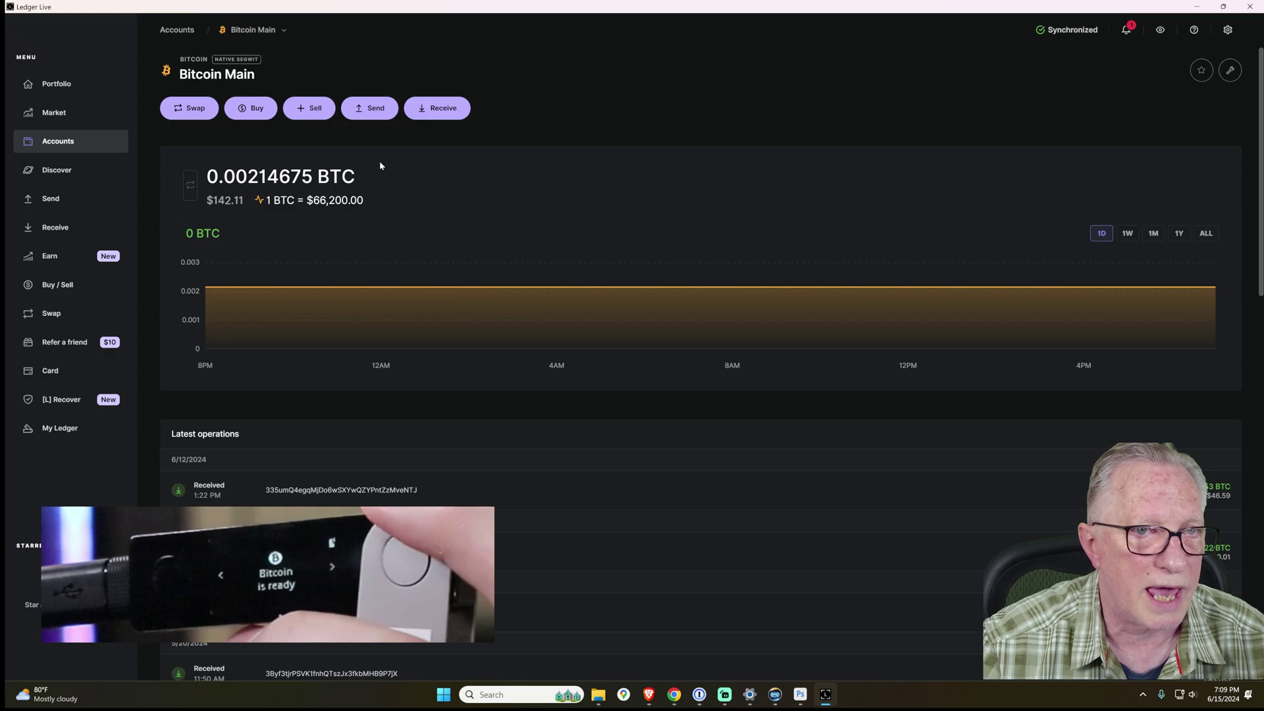
# Start a send and paste the copied receiving address as the recipient.
pyautogui.click(374, 110)
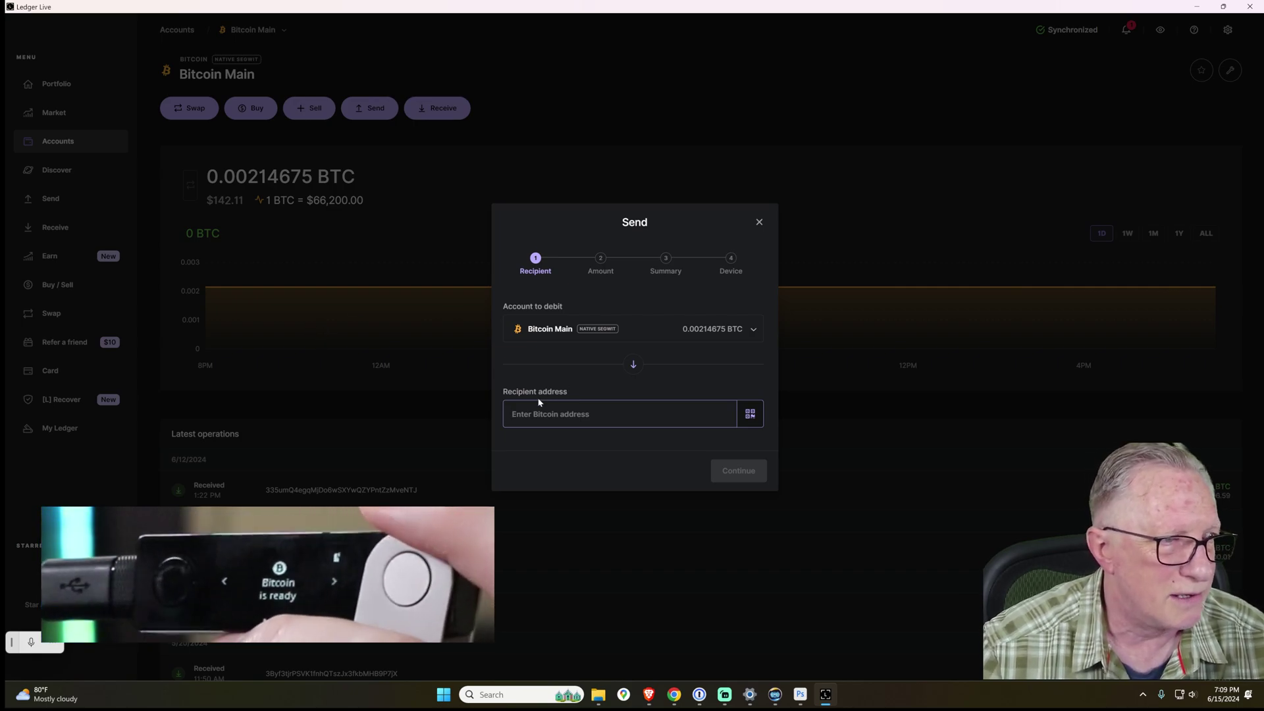
pyautogui.rightClick(532, 419)
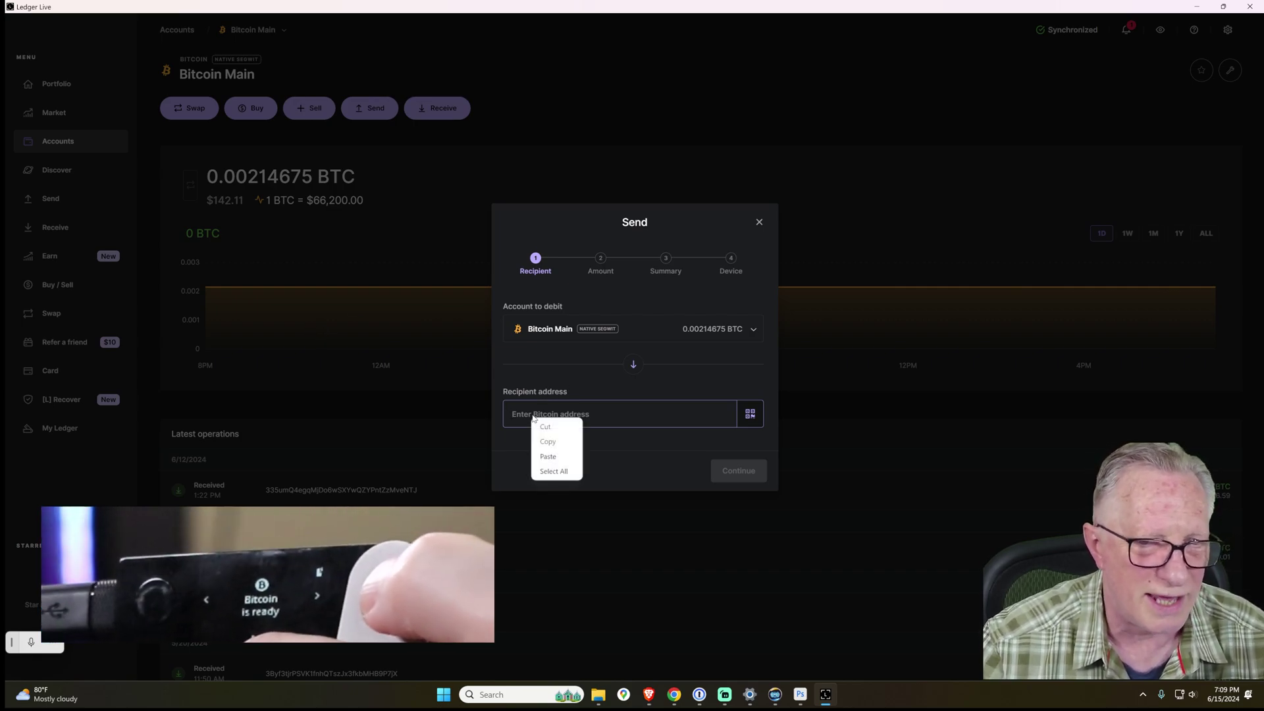
pyautogui.click(547, 456)
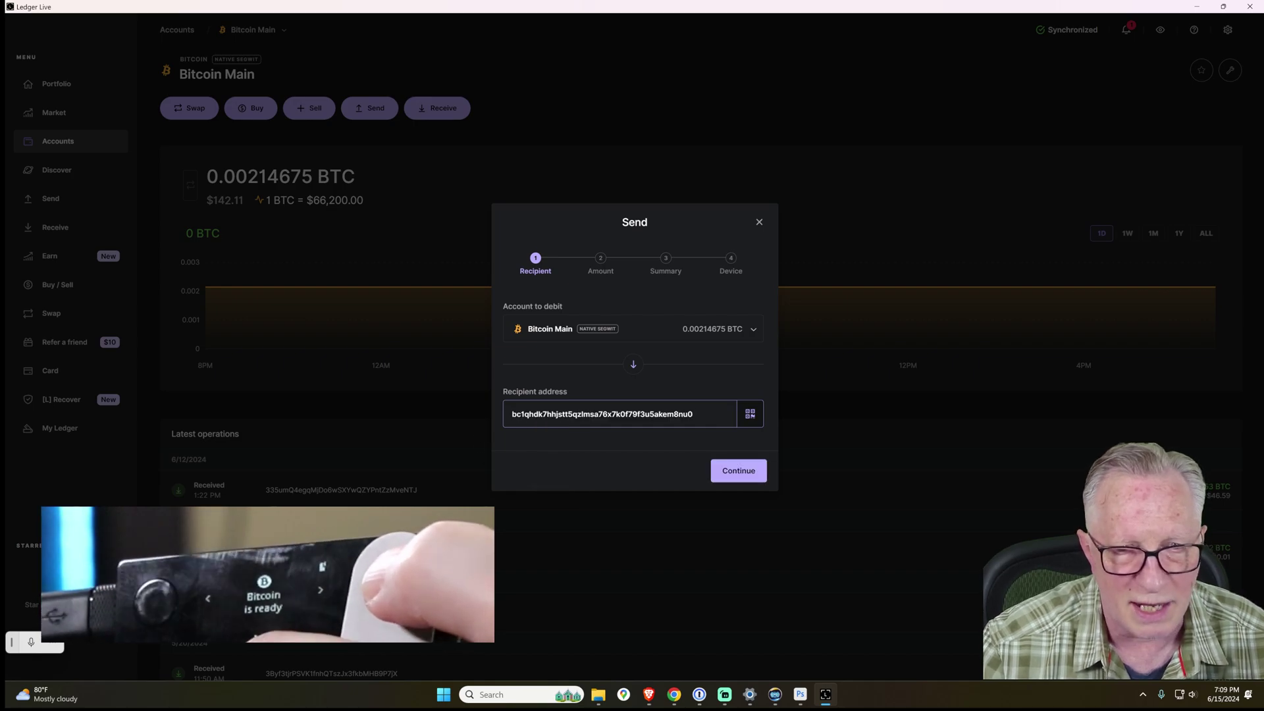
# Send the maximum 0.00208445 BTC and submit the summary, reaching a 'Something went wrong' device error.
pyautogui.click(738, 470)
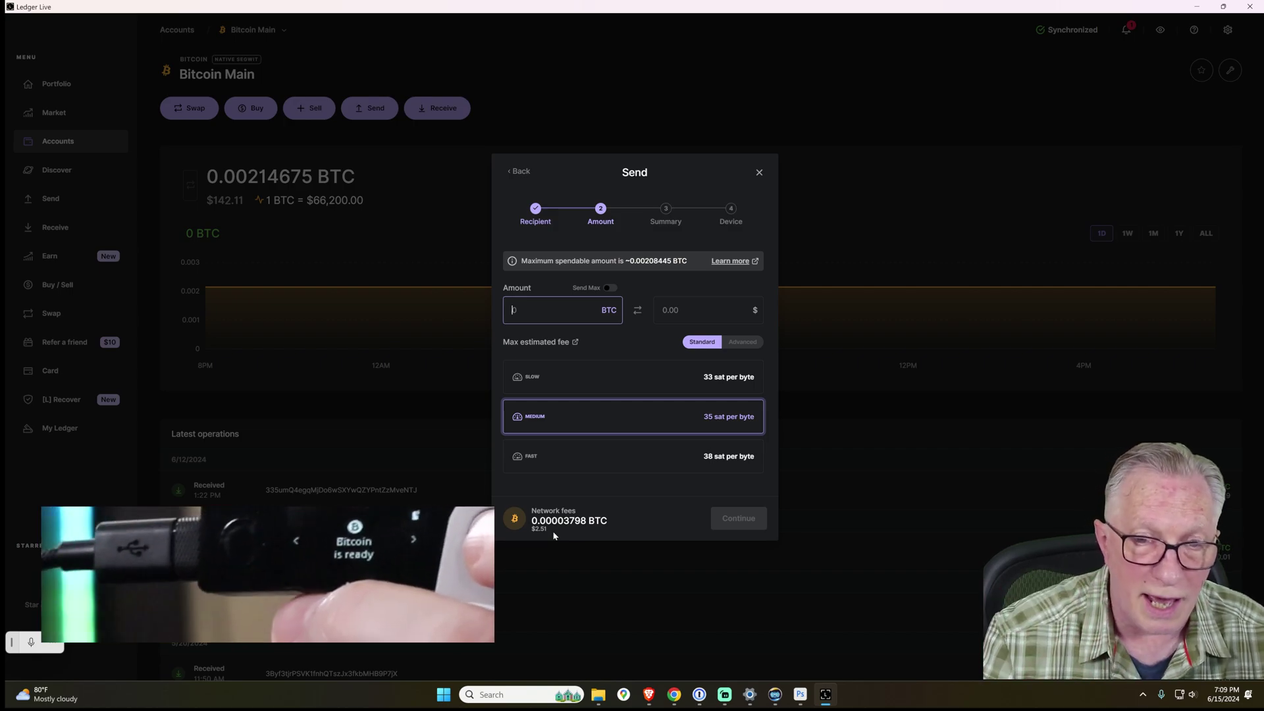
pyautogui.click(610, 287)
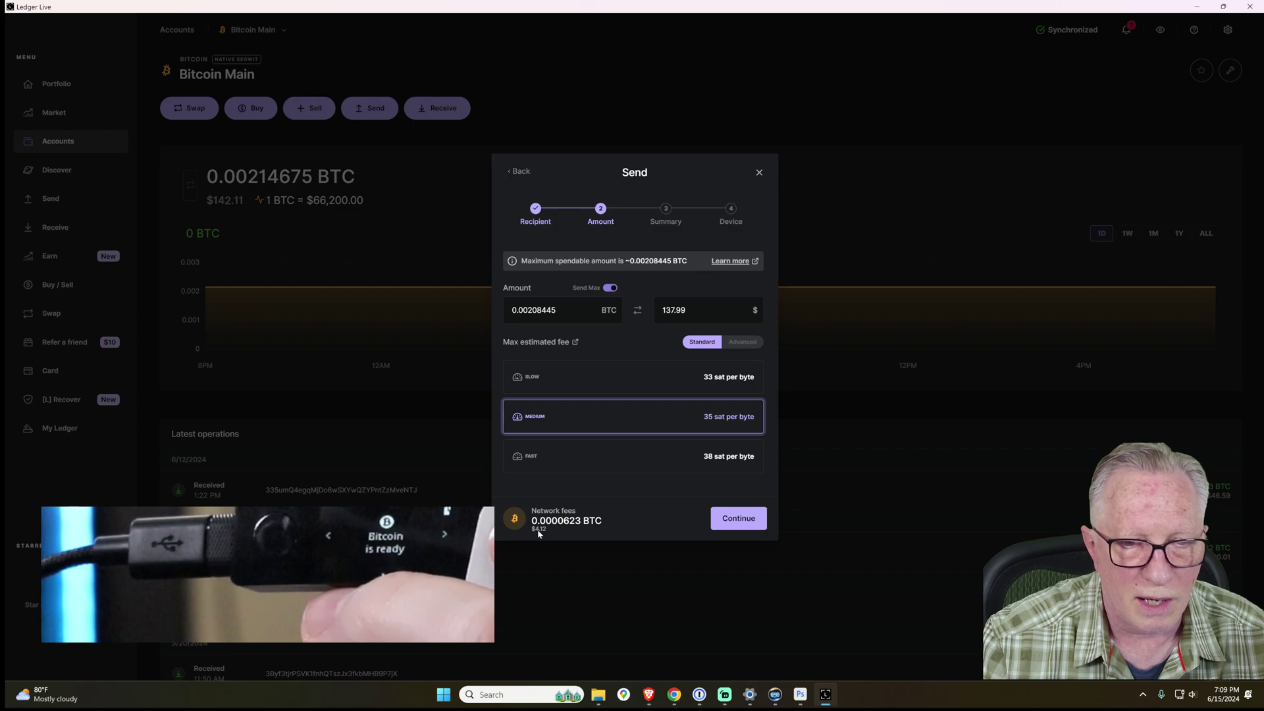
pyautogui.click(740, 519)
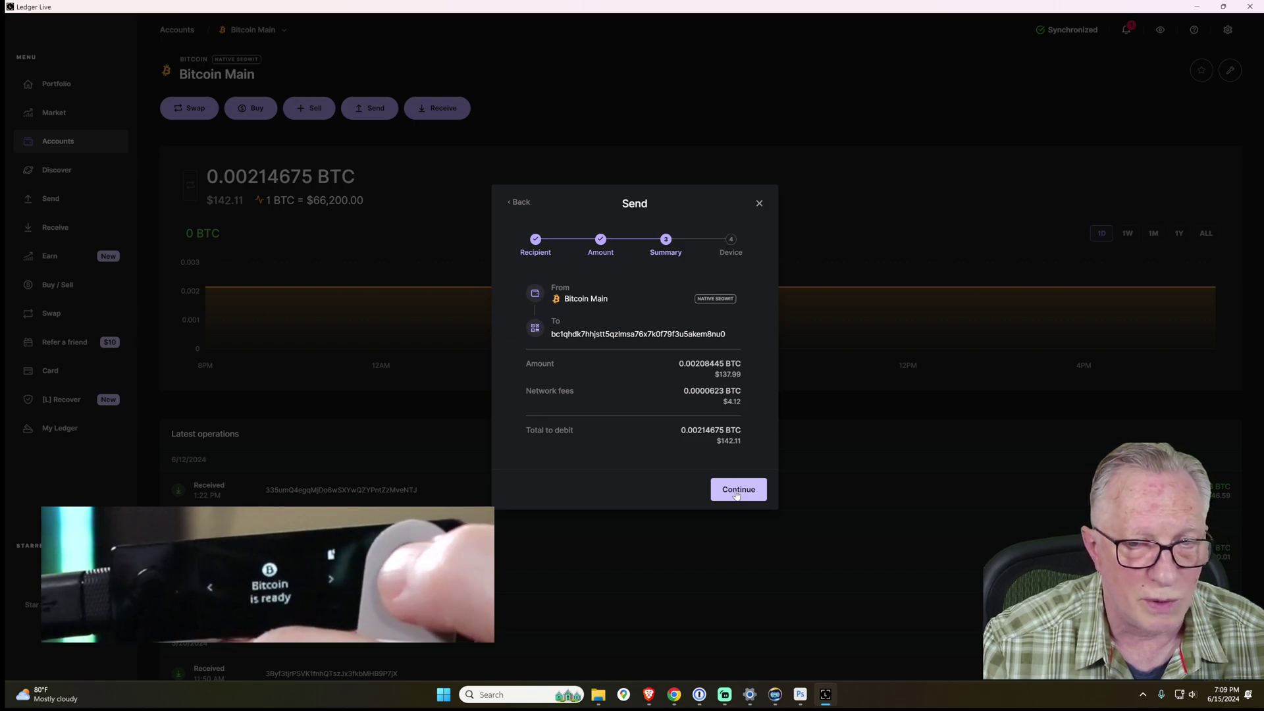
pyautogui.click(732, 489)
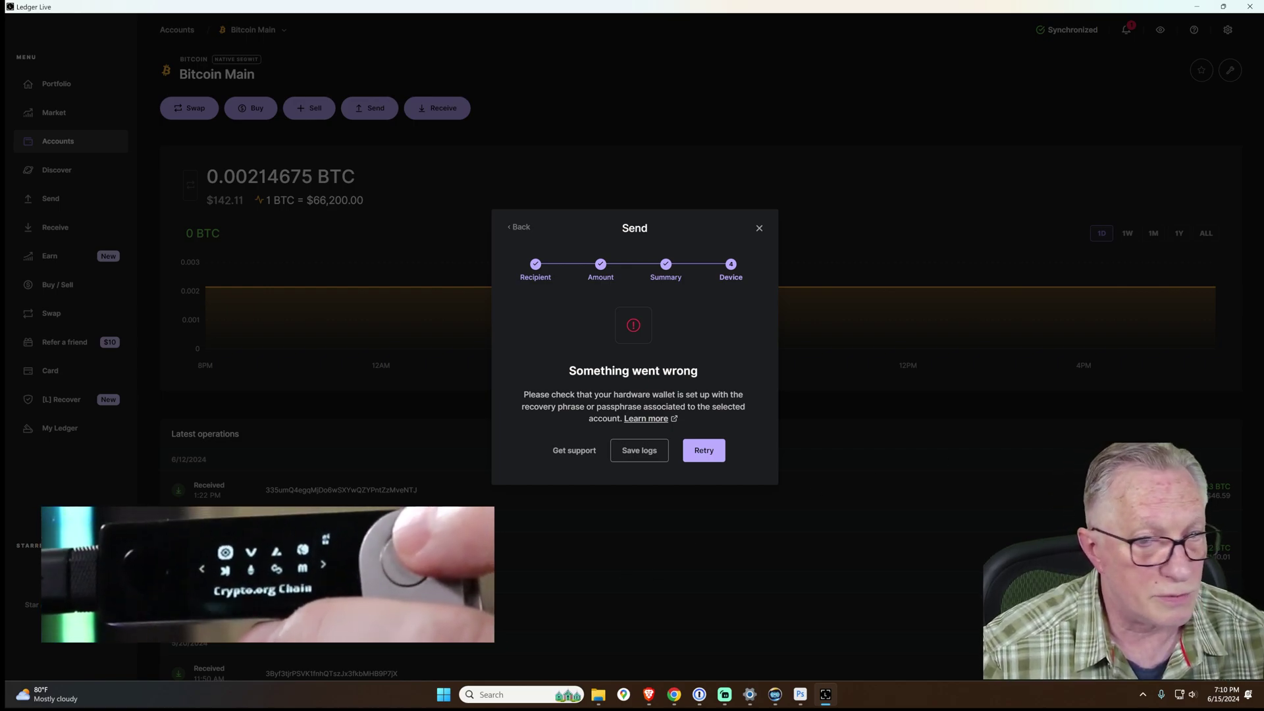
# Retry the failed send and approve it on the device so Bitcoin Main drops to 0 BTC.
pyautogui.click(708, 451)
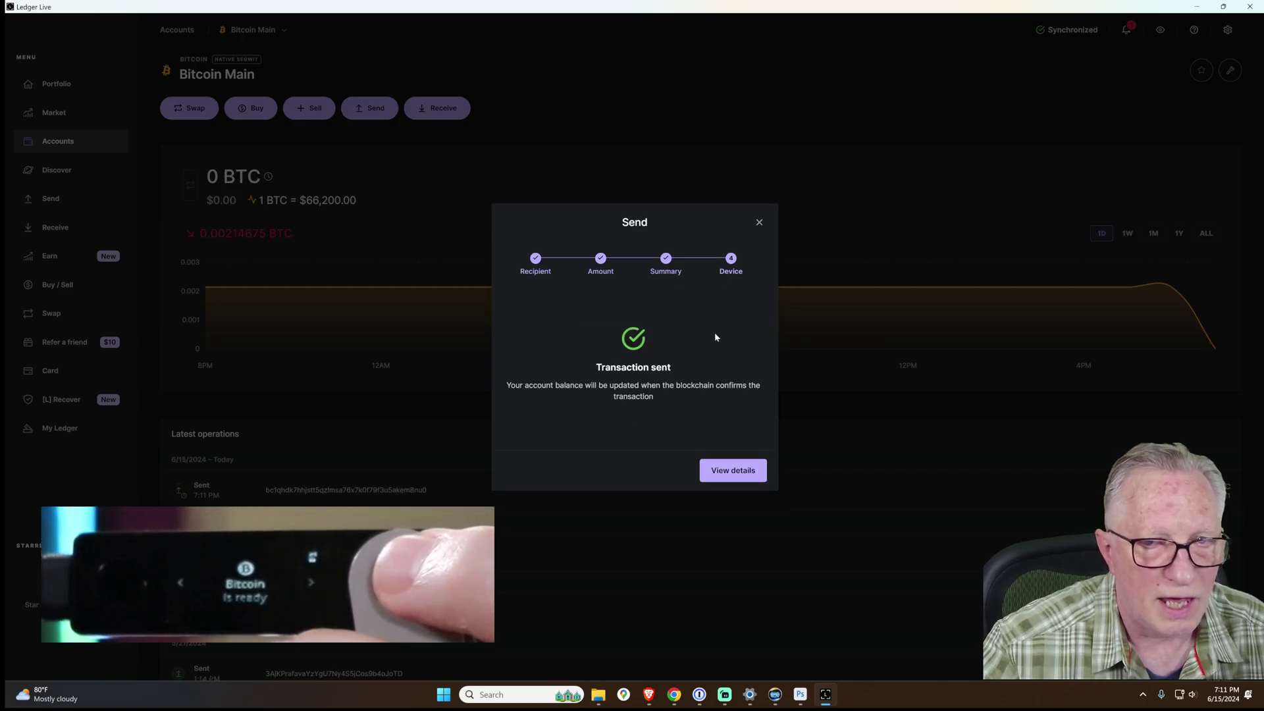
# Dismiss the transaction-sent confirmation and open the recipient's Bitcoin account from Accounts.
pyautogui.click(760, 224)
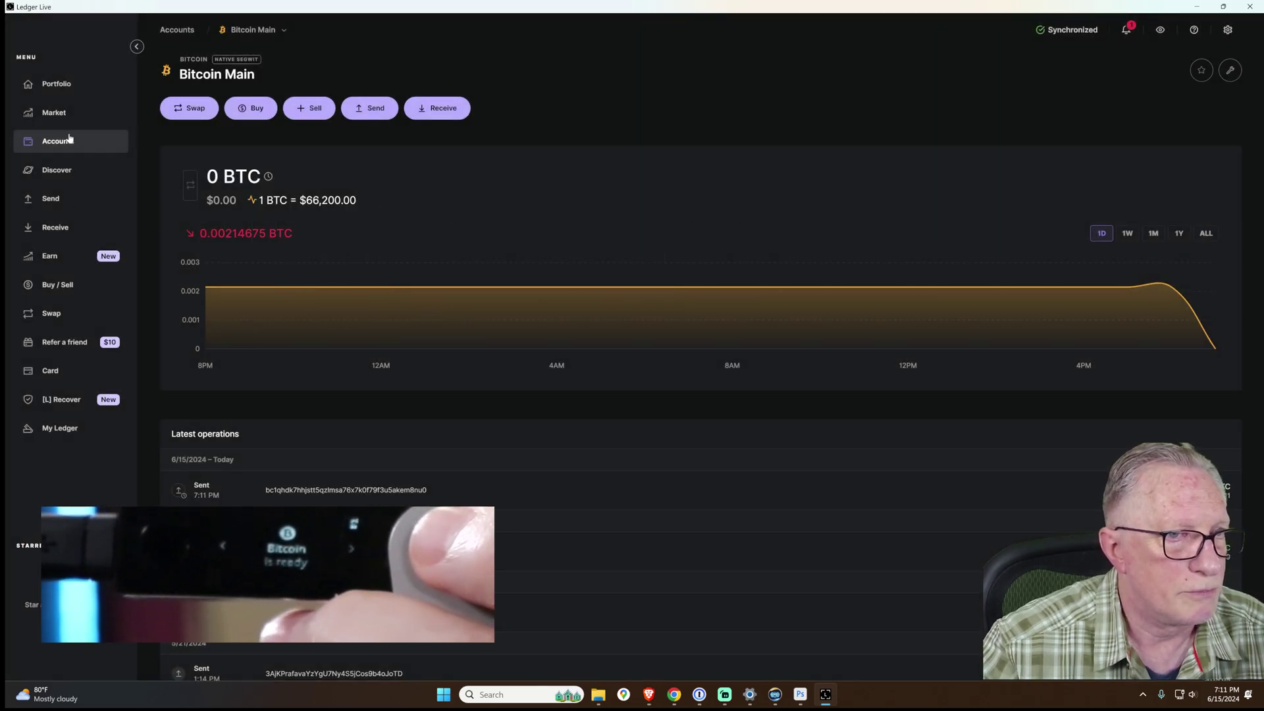
pyautogui.click(64, 150)
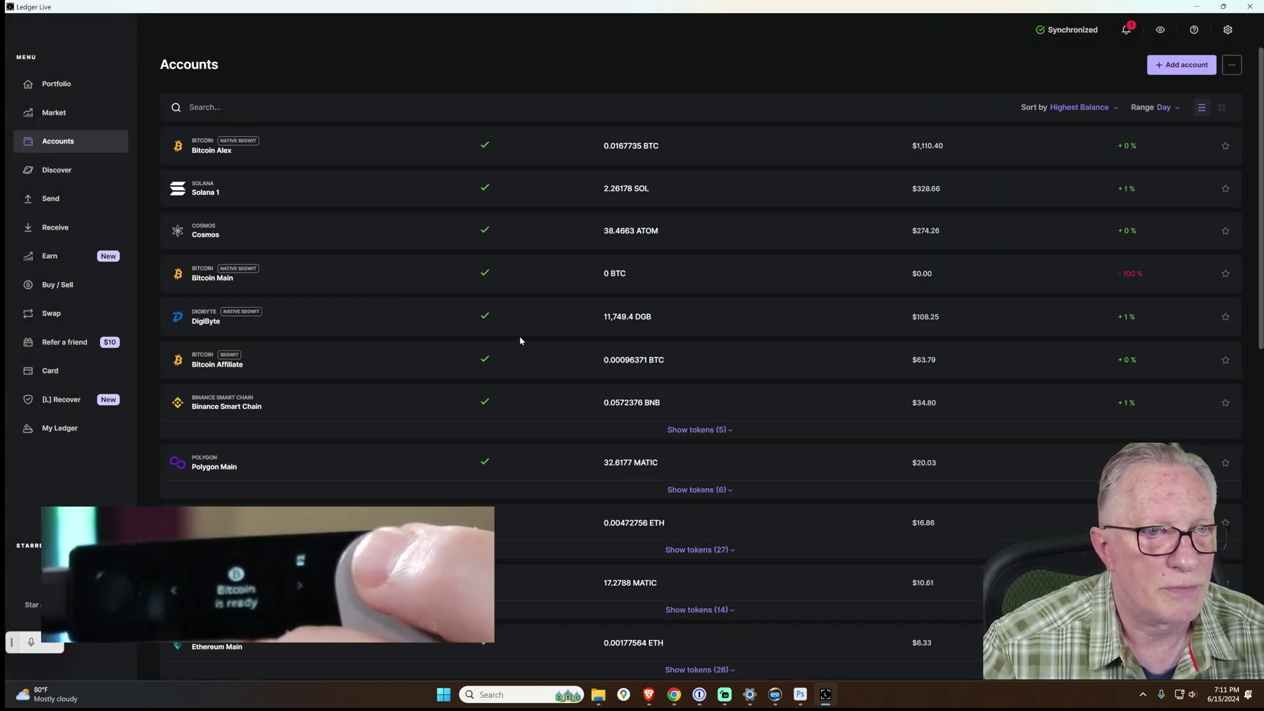
pyautogui.click(356, 156)
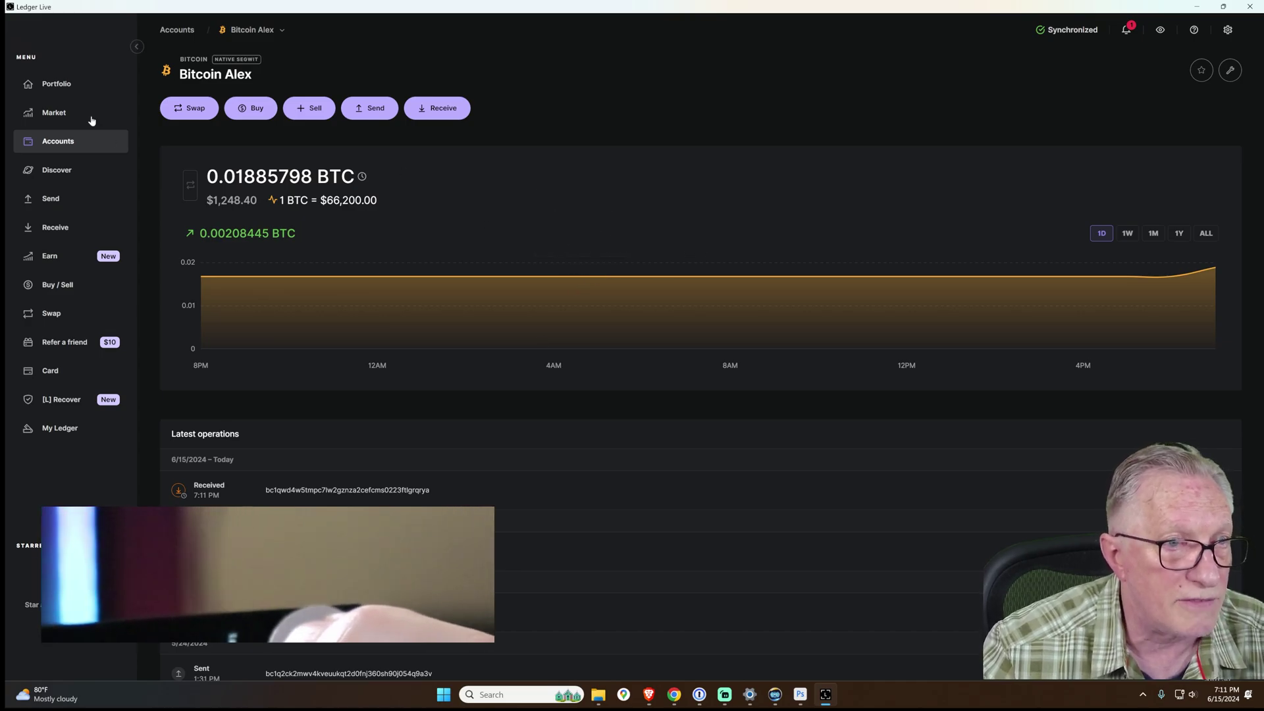
# Recheck the recipient account's 0.01885798 BTC balance via Portfolio > Bitcoin.
pyautogui.click(56, 83)
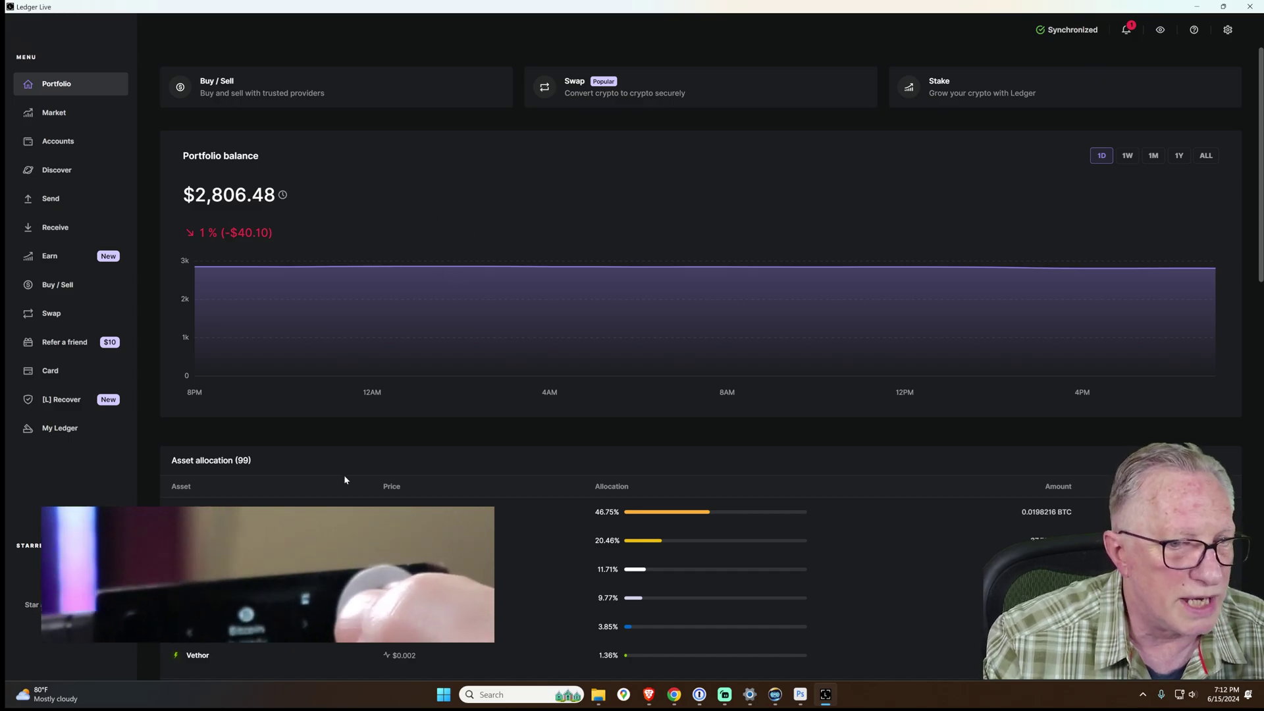
pyautogui.click(316, 512)
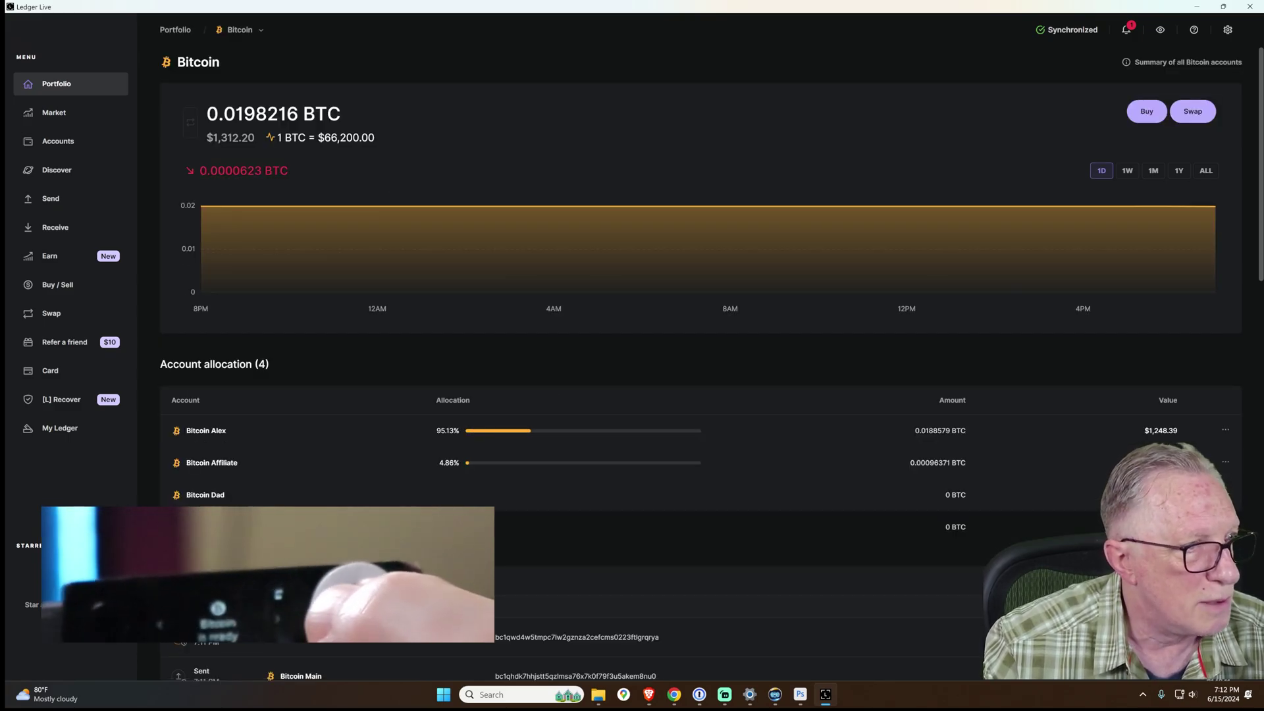
pyautogui.click(297, 433)
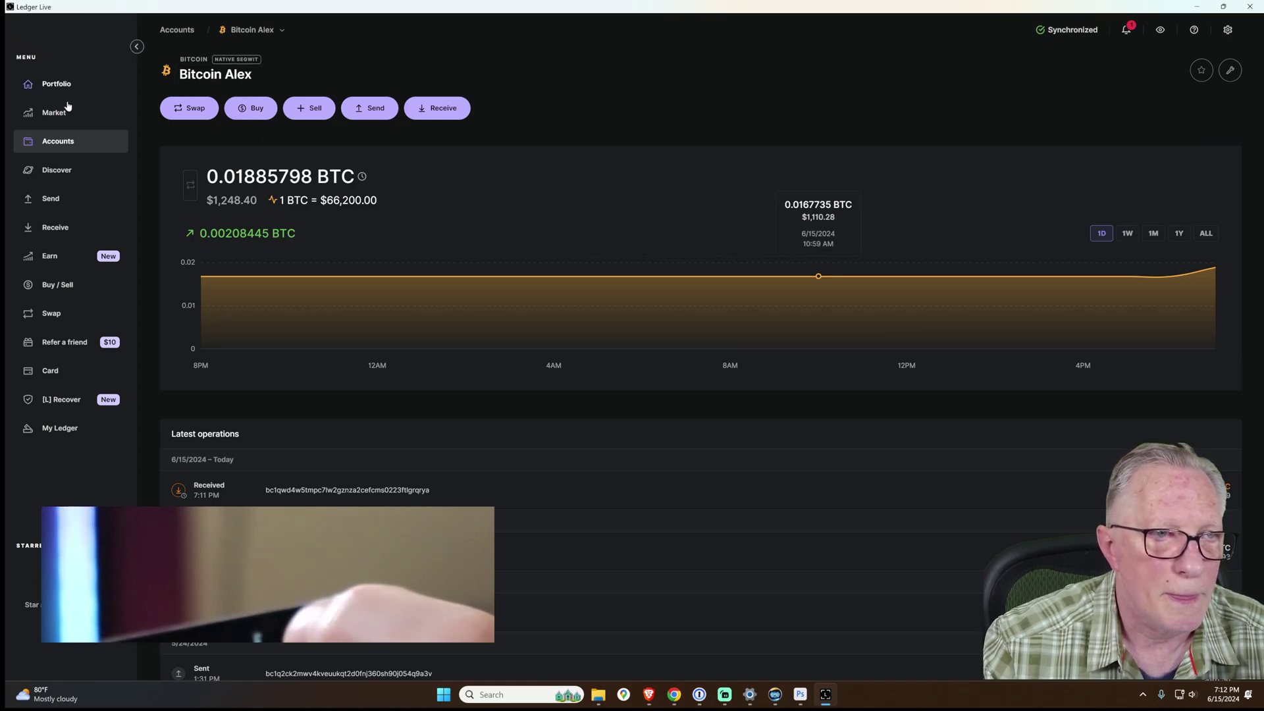
# Remove the Bitcoin Alex account from the portfolio via its Edit account settings.
pyautogui.click(60, 145)
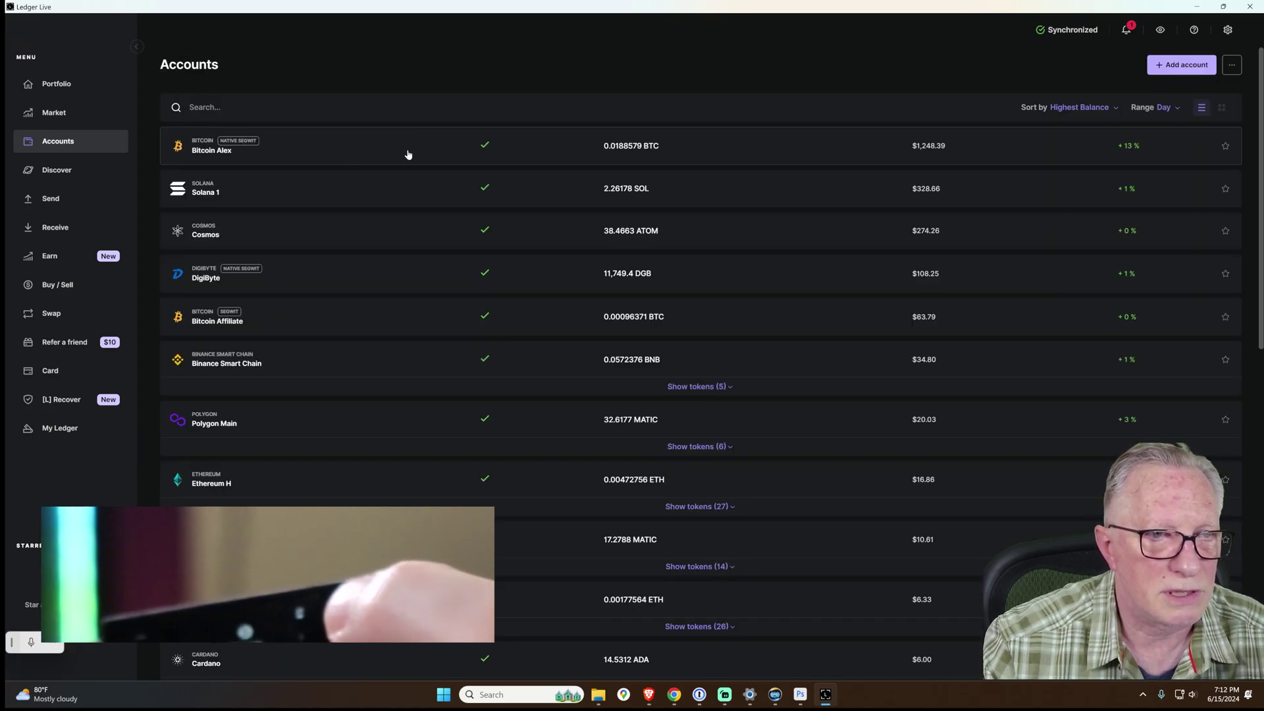
pyautogui.rightClick(290, 153)
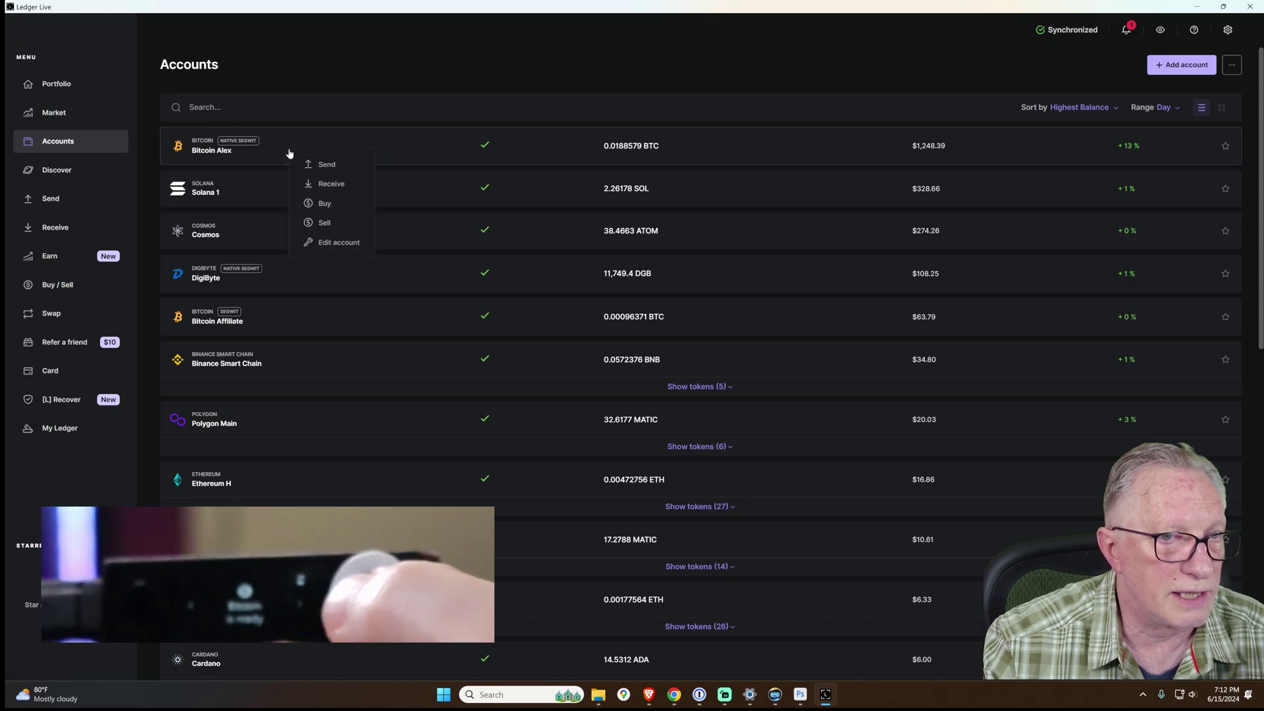
pyautogui.click(326, 243)
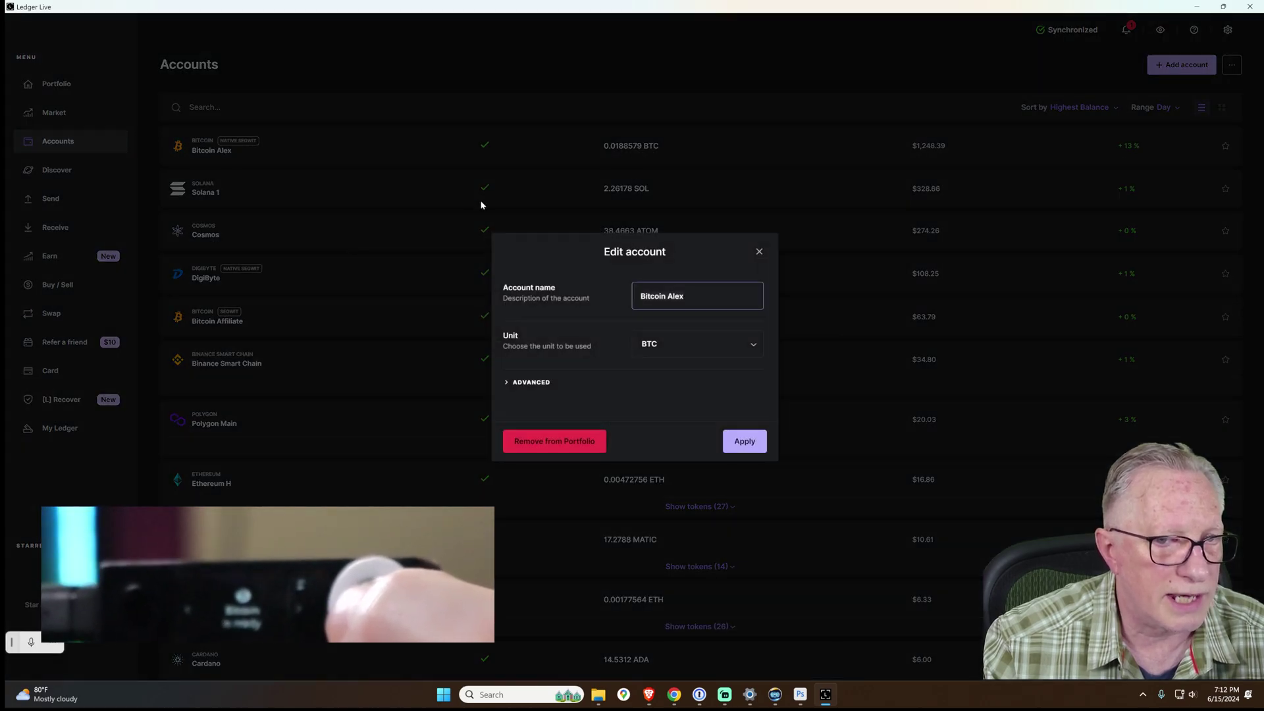
pyautogui.click(554, 442)
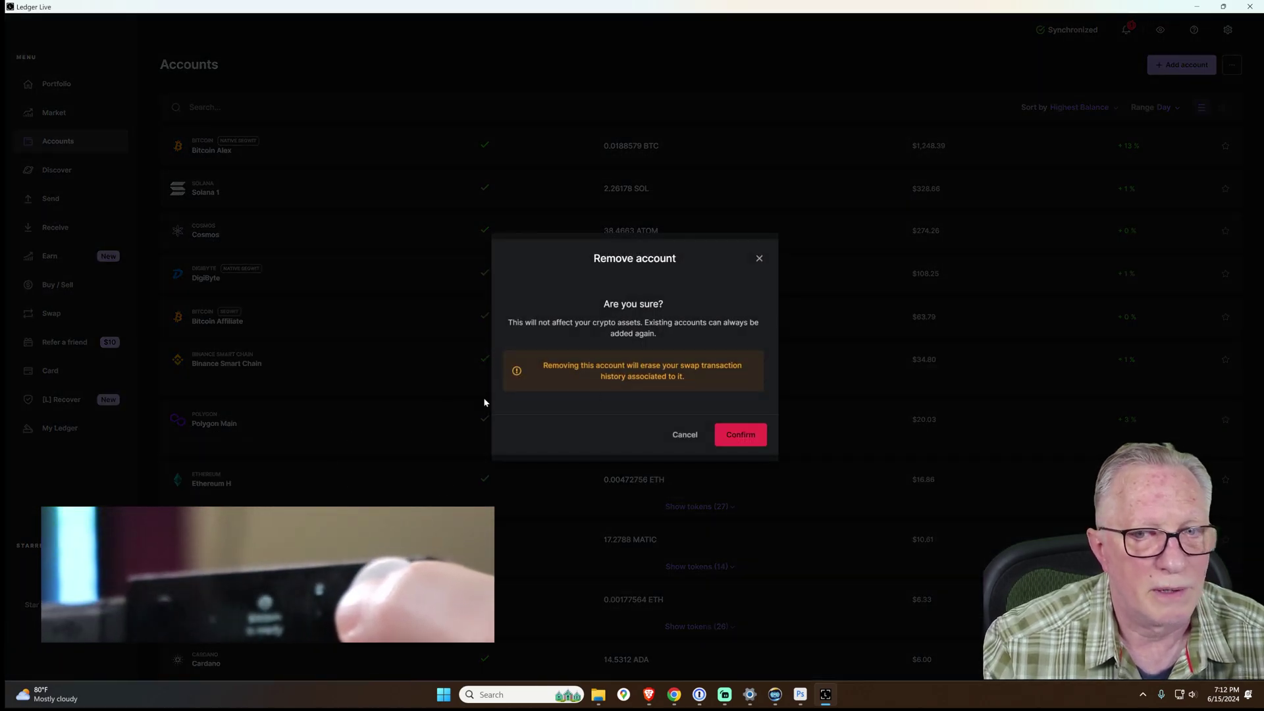
pyautogui.click(731, 435)
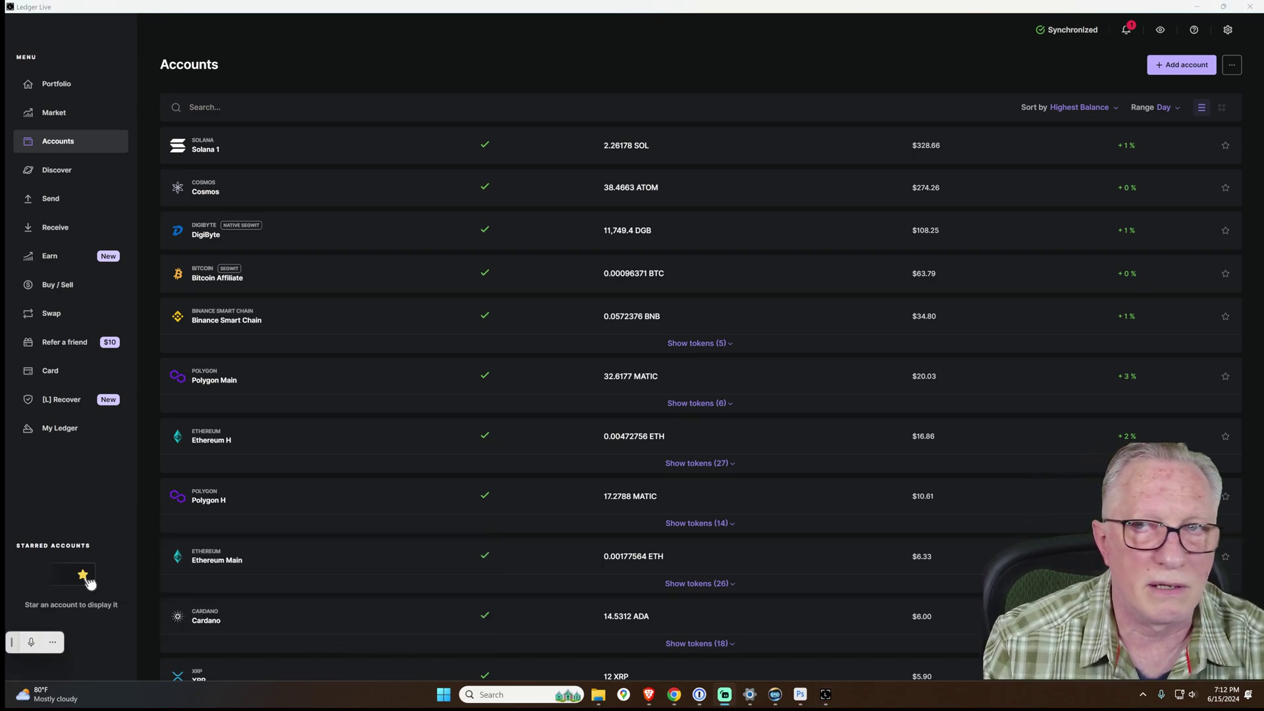
# Reopen Ledger Live on the recipient's setup and check Bitcoin Alex holds 0.01885798 BTC.
pyautogui.hotkey('alt', 'F4')
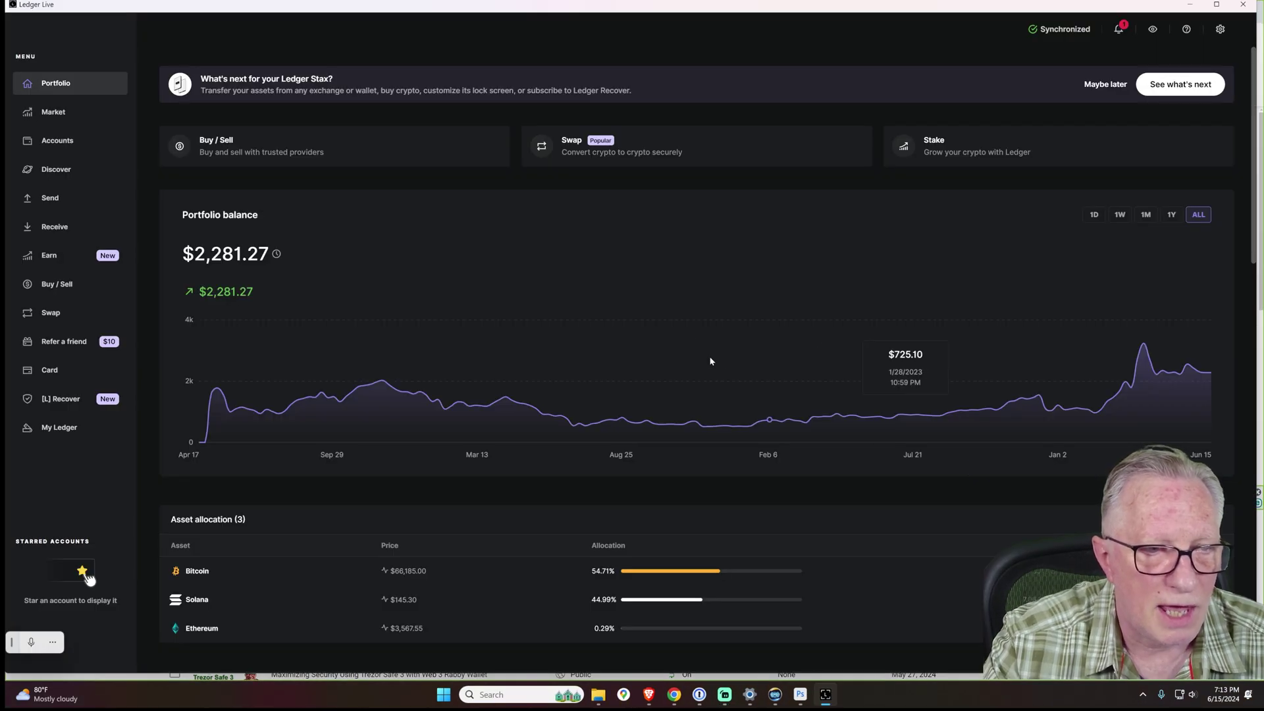
pyautogui.click(55, 142)
pyautogui.click(636, 144)
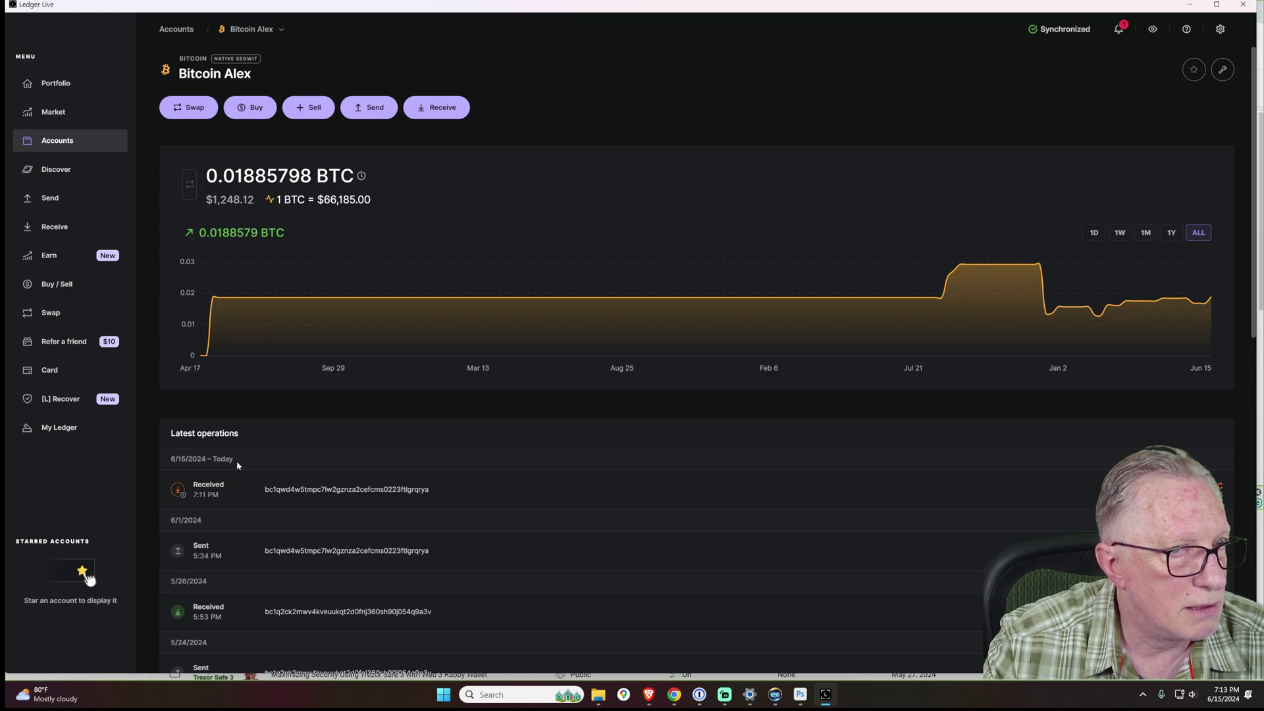
pyautogui.click(71, 143)
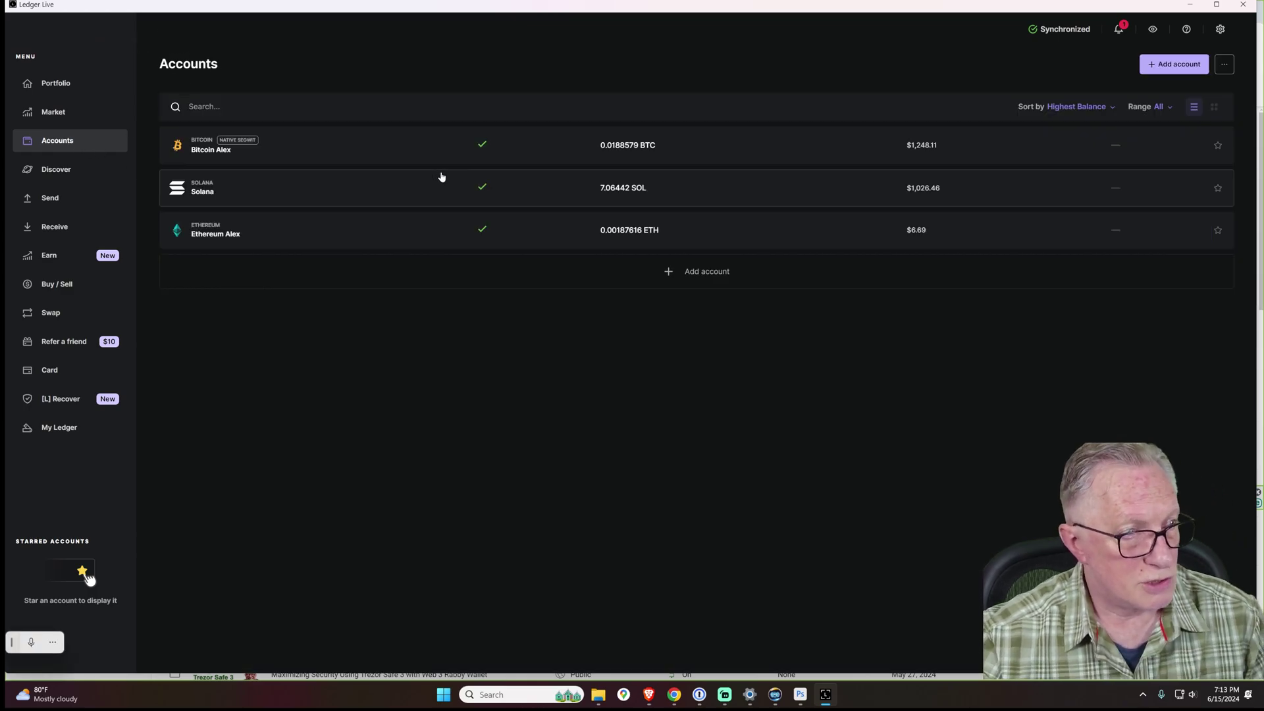